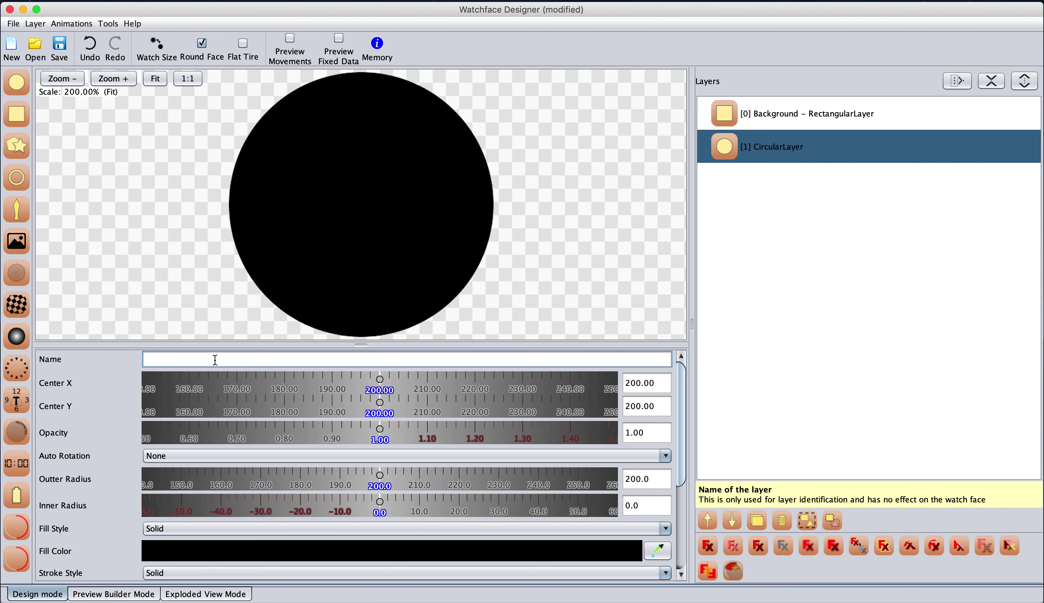
Step: Name the new circular layer "Background Highlighter" and set its fill style to Conical Gradient
text(ound)
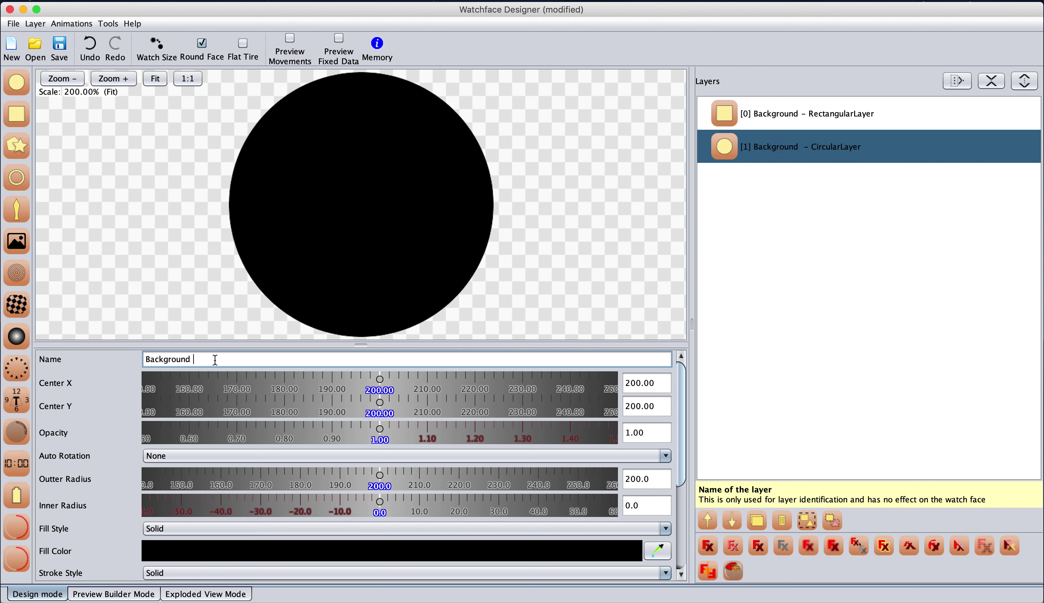
text( Highlighter)
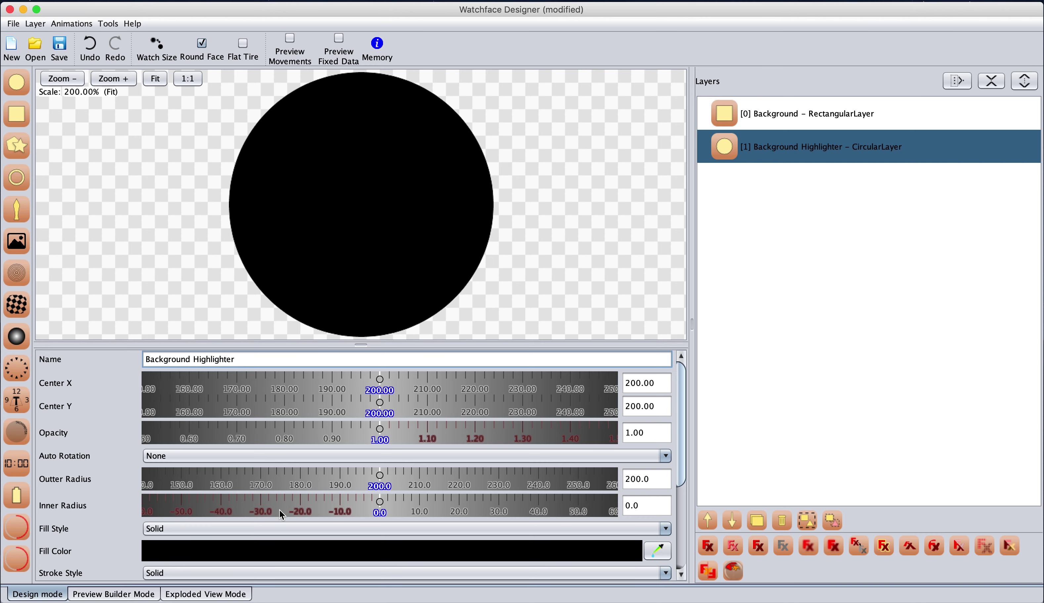
click(251, 526)
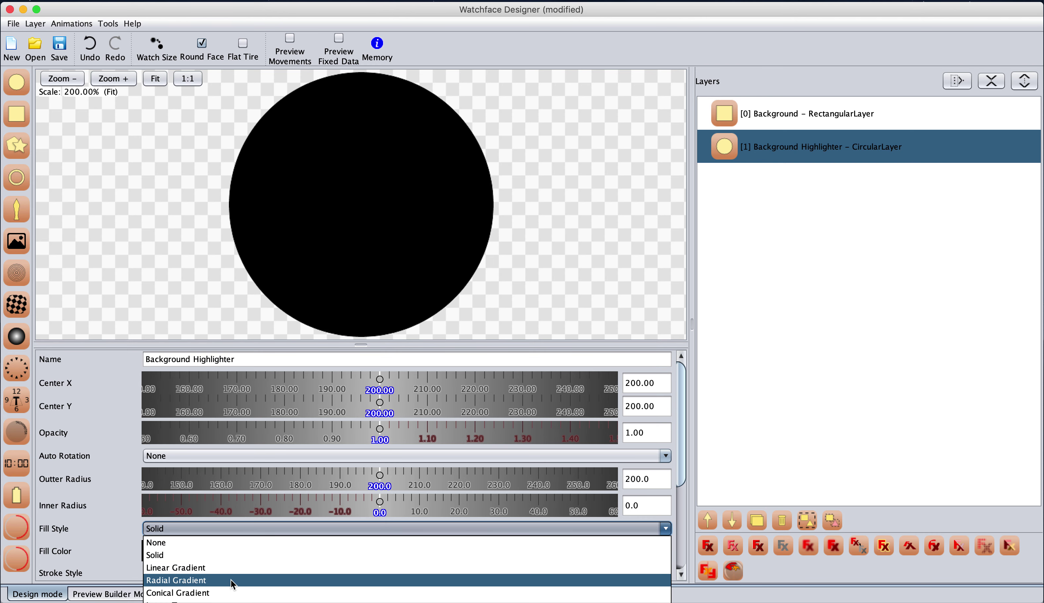
click(231, 592)
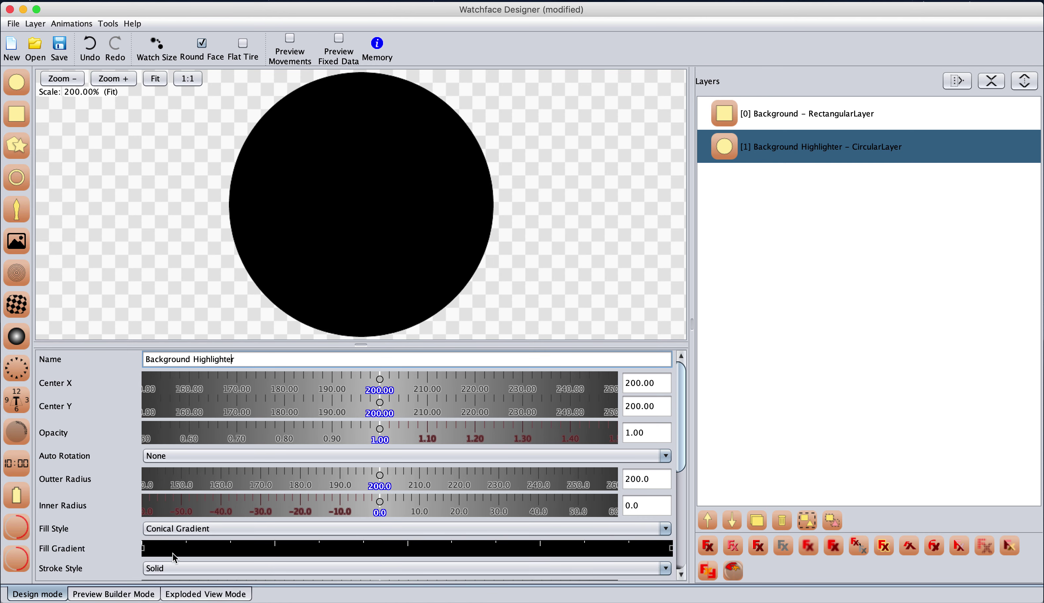
Step: Set the starting color of the fill gradient to yellow with hue 56, saturation 100 and lightness about 65
double_click(143, 550)
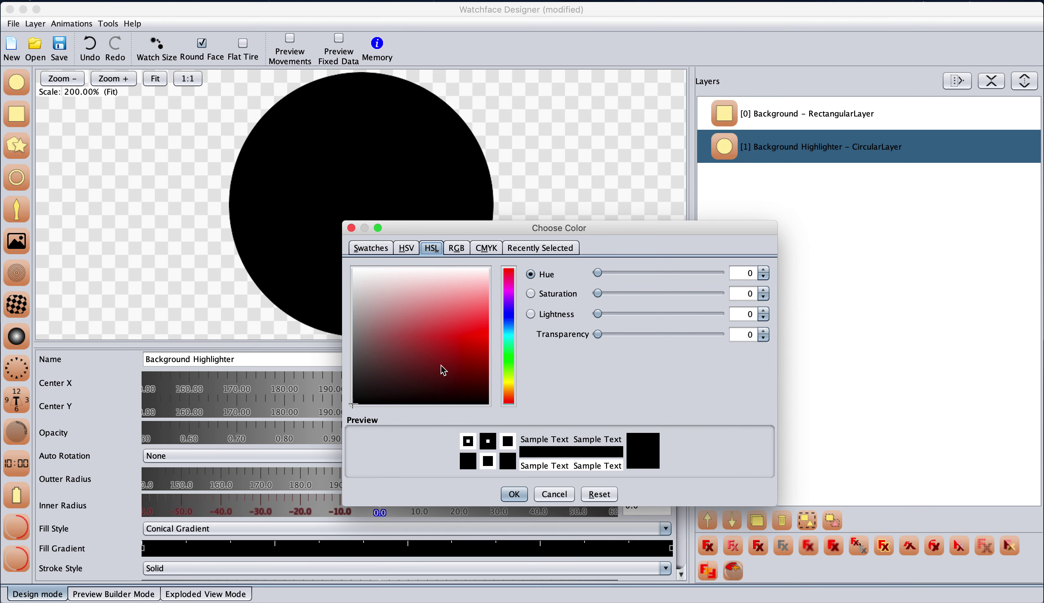
drag(512, 381, 513, 382)
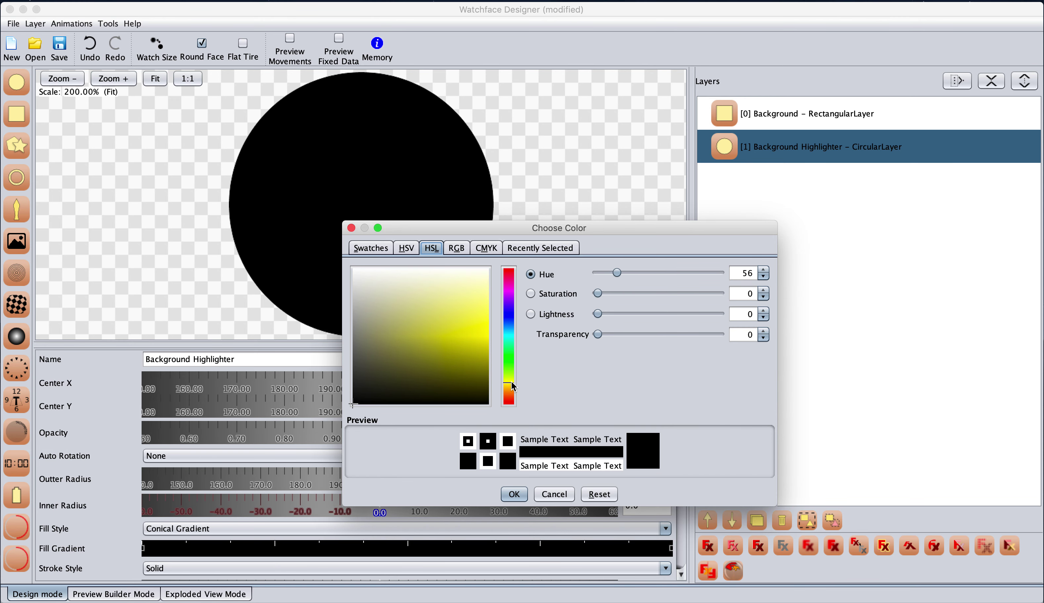
drag(490, 342, 499, 319)
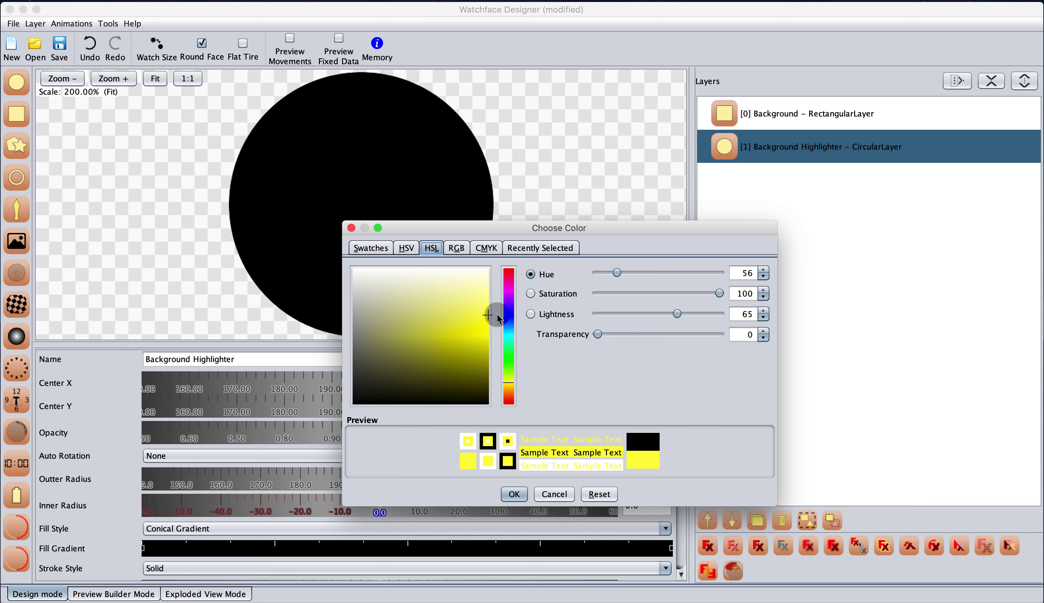
click(514, 494)
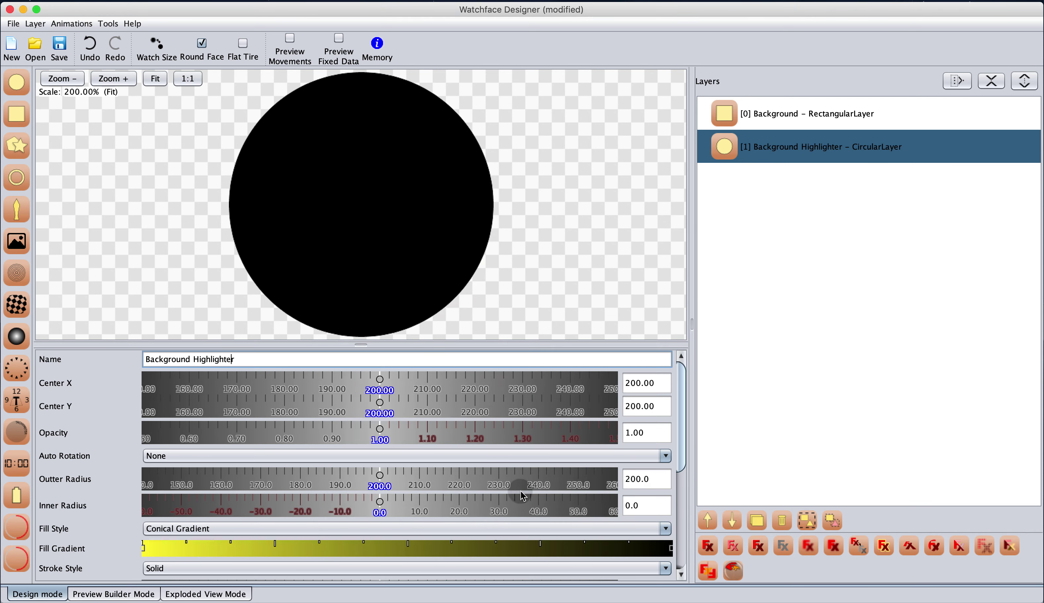
Step: Set the gradient's end color to the recently used yellow with transparency 100
double_click(671, 549)
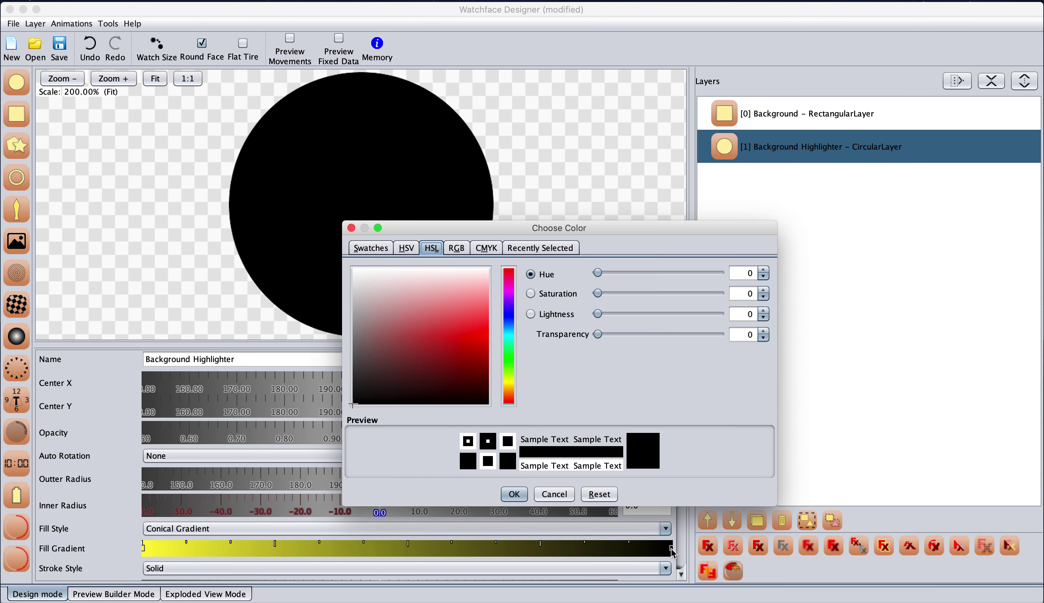
click(553, 247)
click(440, 323)
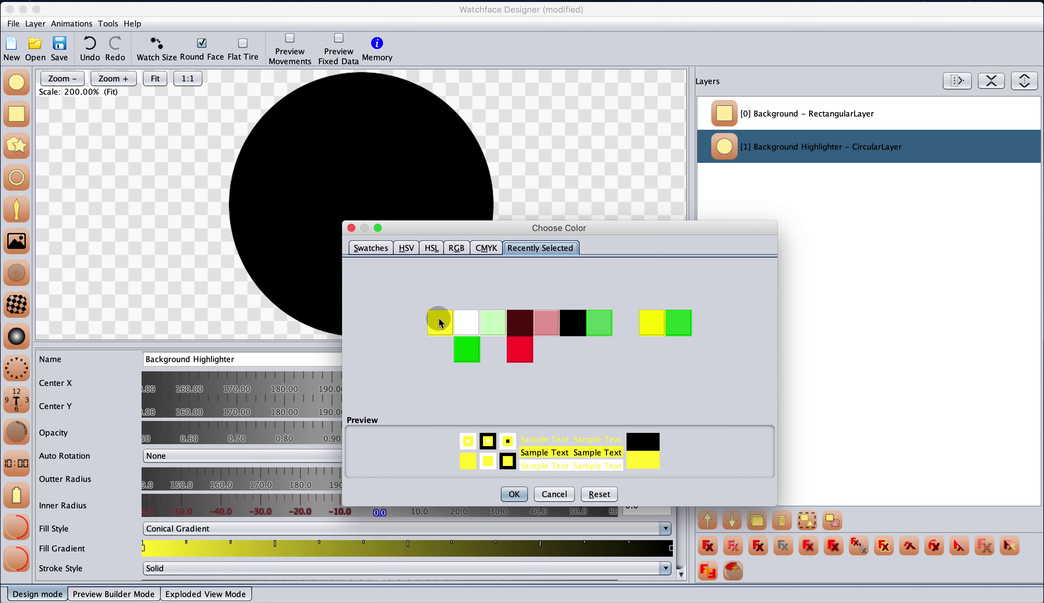
click(431, 248)
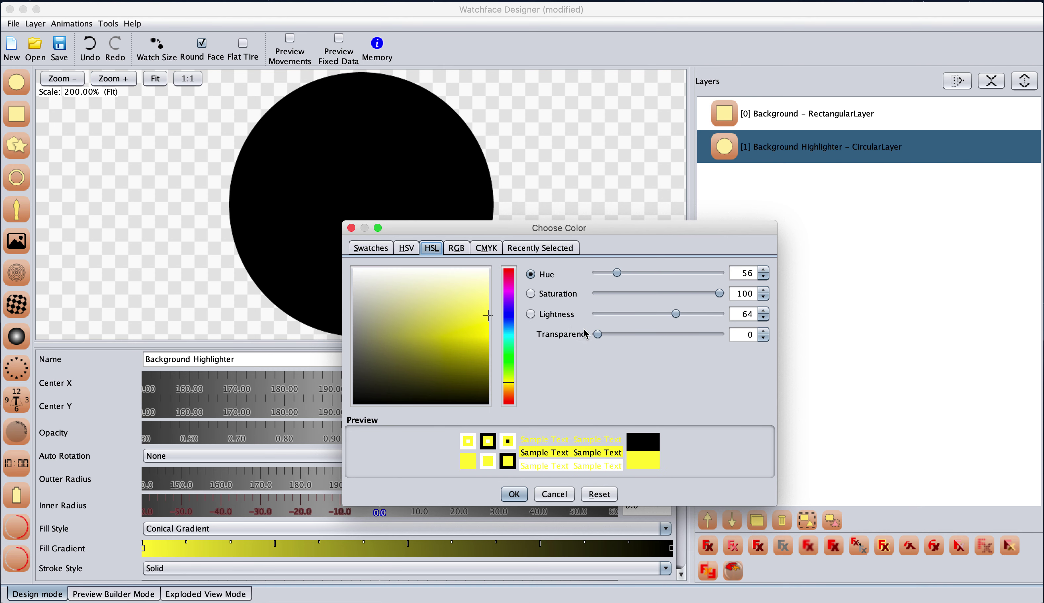
drag(598, 337, 754, 333)
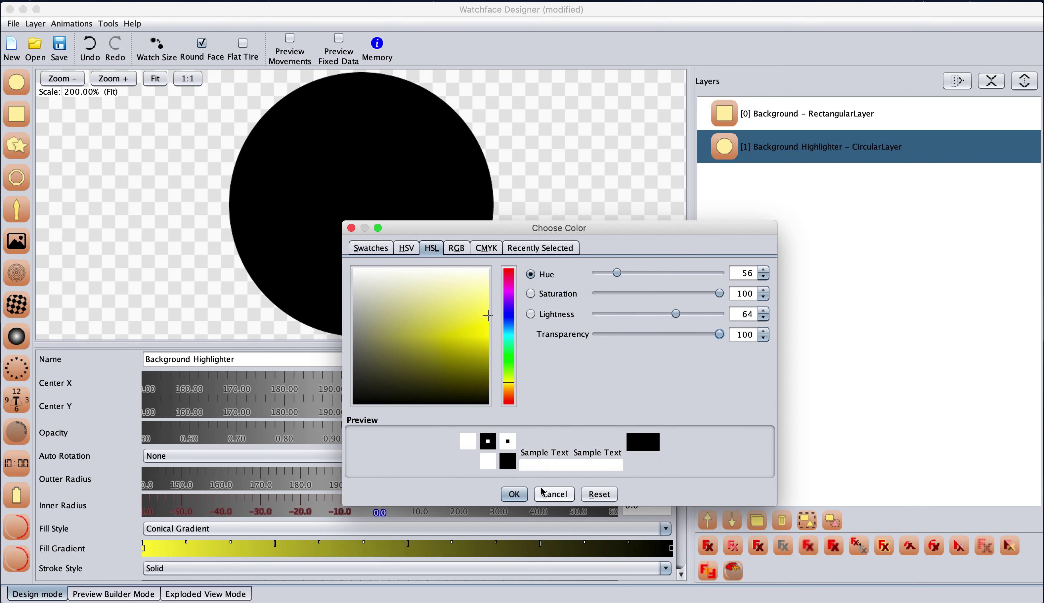
click(518, 493)
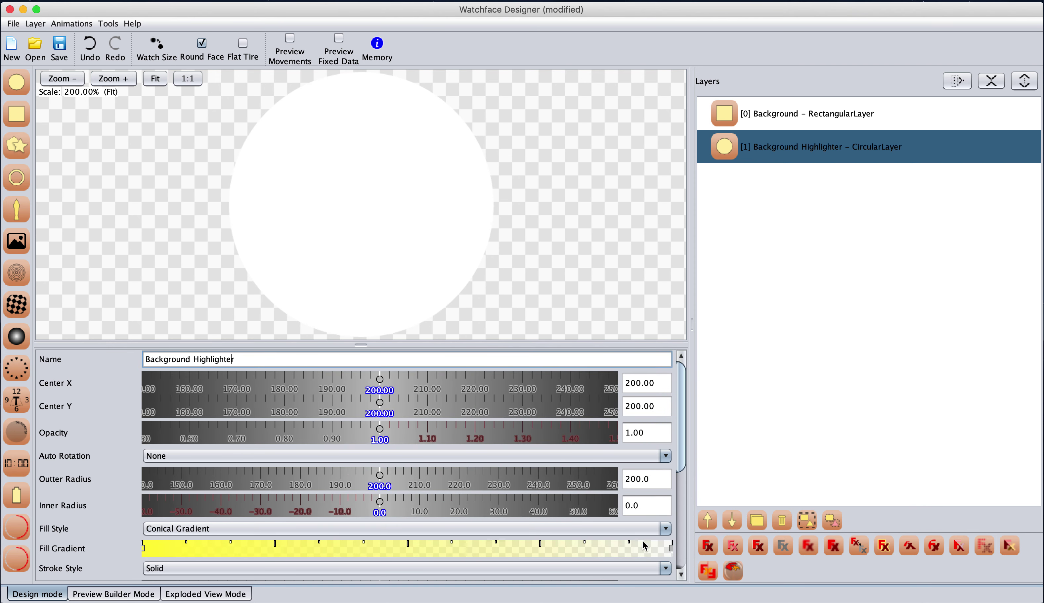
Step: Move the transparent end stop to about 42% of the gradient and add another fully transparent stop at about 70%
drag(671, 553, 366, 554)
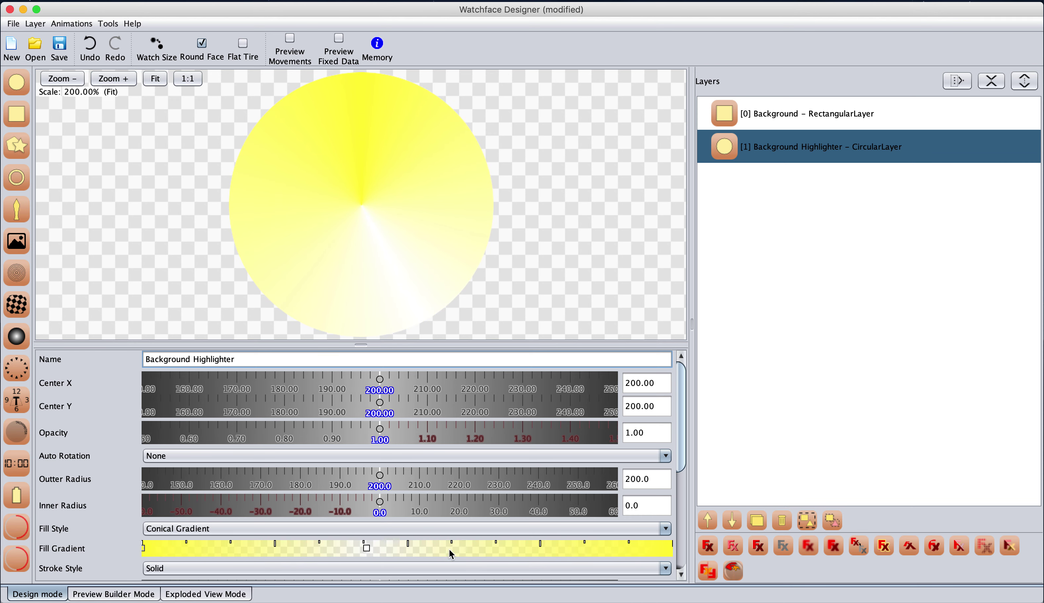
double_click(514, 549)
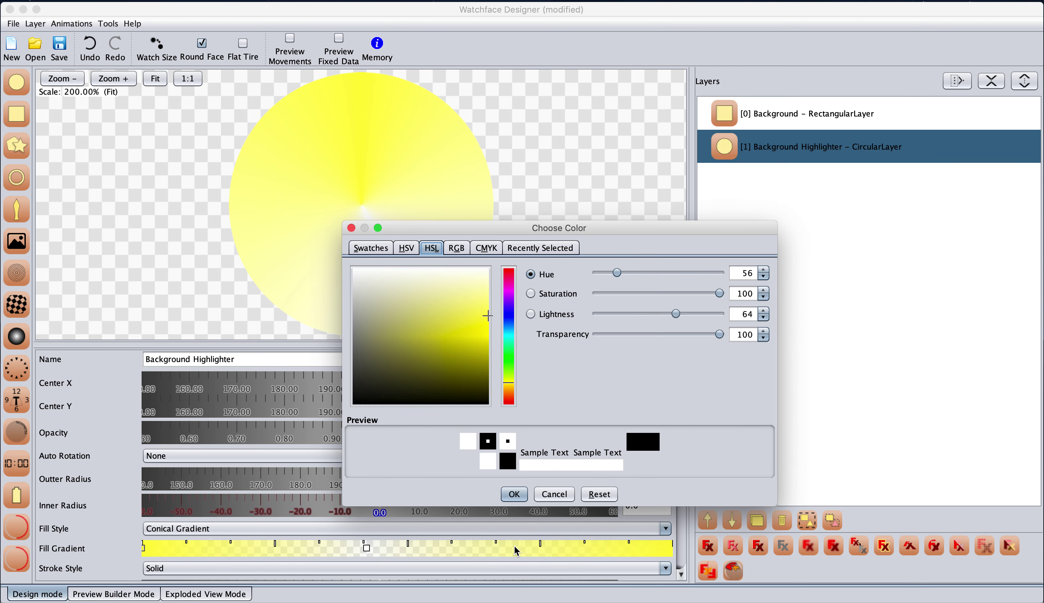
click(539, 247)
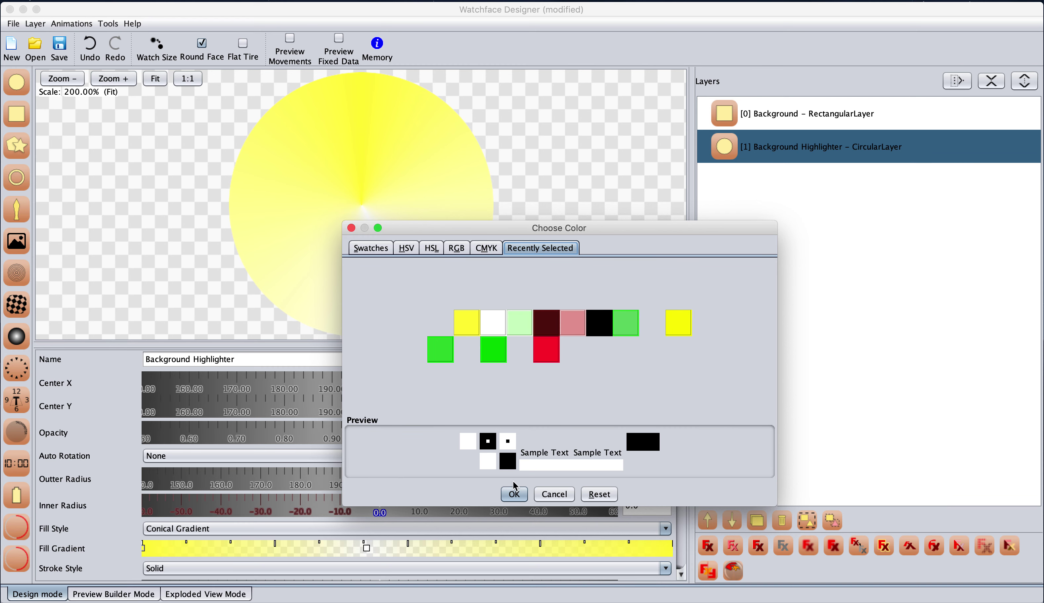
click(514, 493)
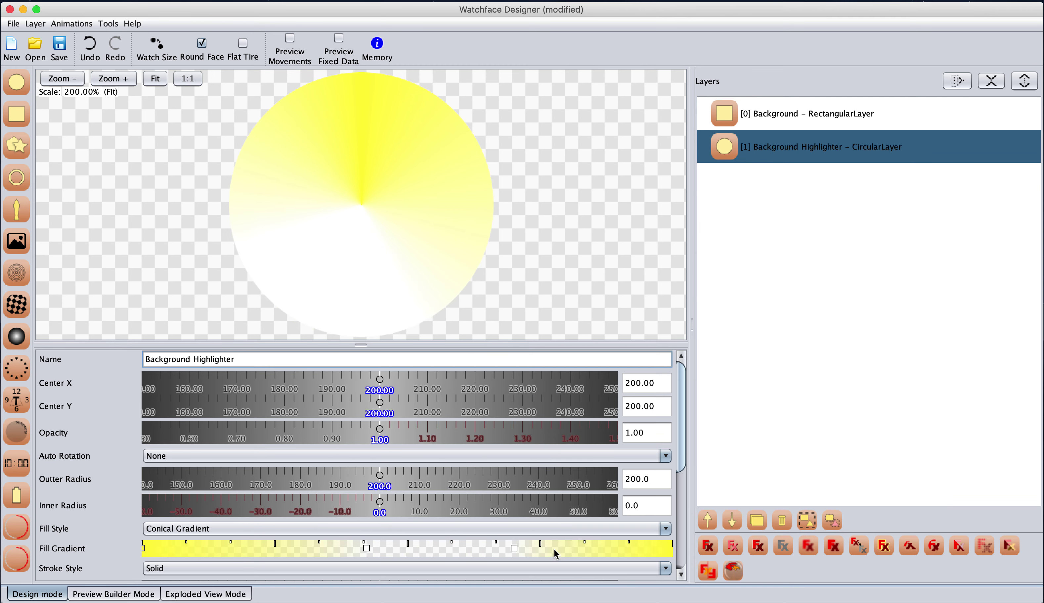
Step: Reposition the two transparent stops to the gradient's start and about three quarters along it, leaving yellow only in the last quarter
drag(518, 549, 581, 547)
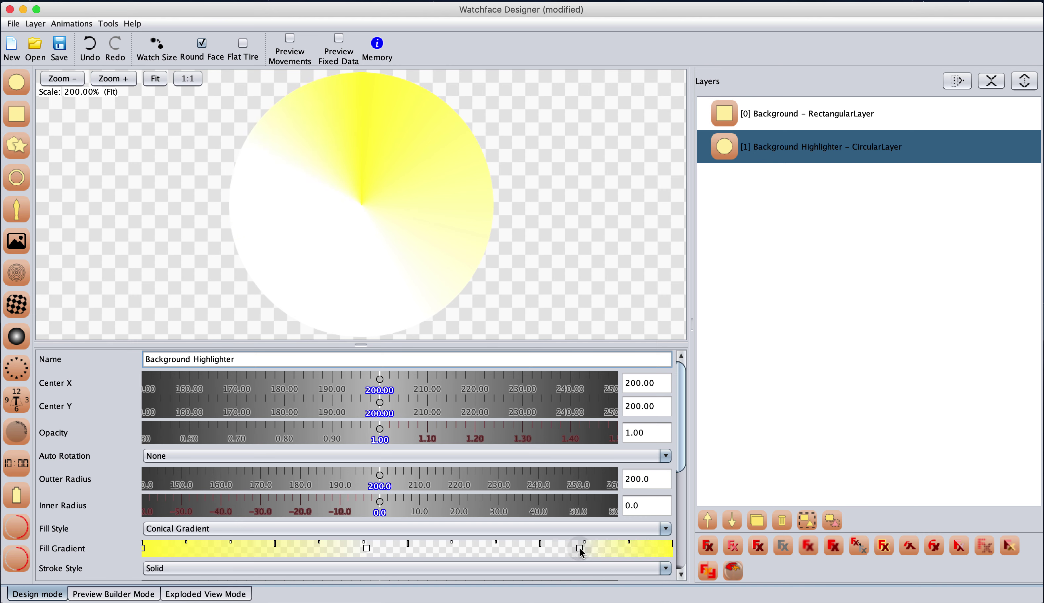
drag(371, 551, 144, 554)
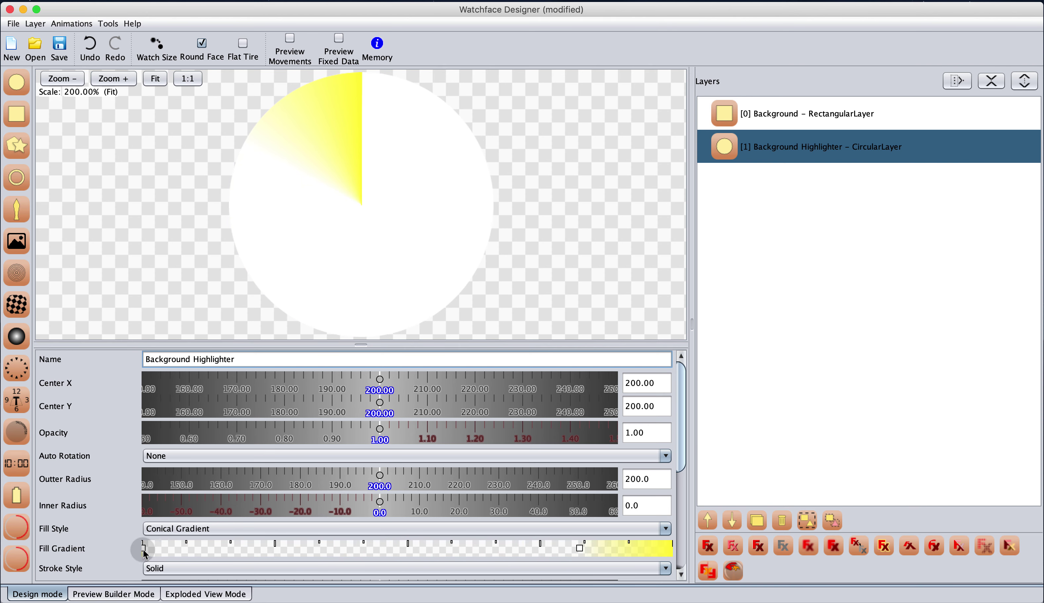
drag(580, 548, 545, 556)
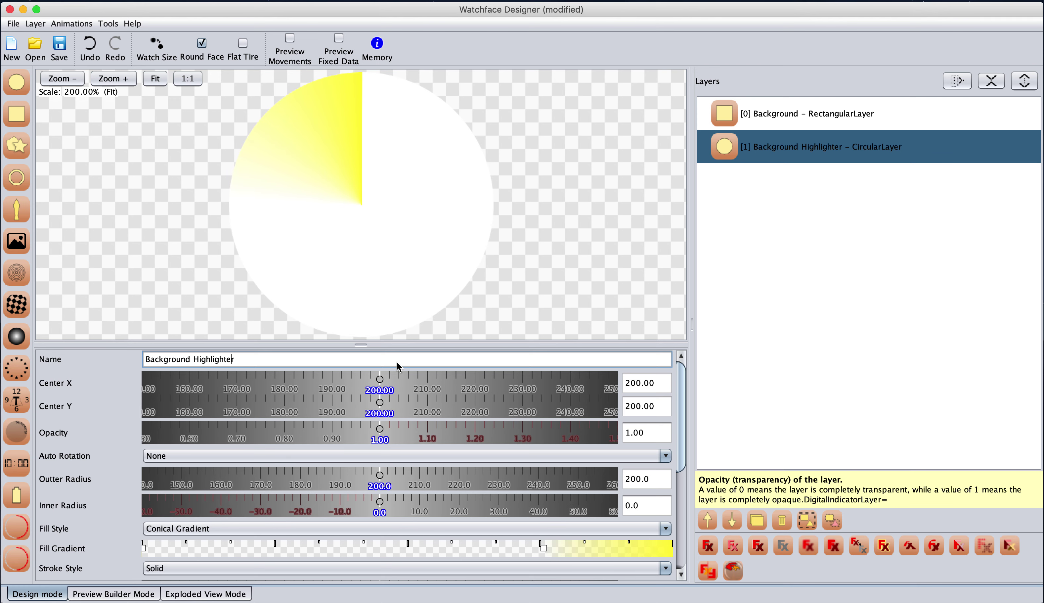
Step: Set the highlighter layer's auto rotation to Second and preview its movement
click(199, 456)
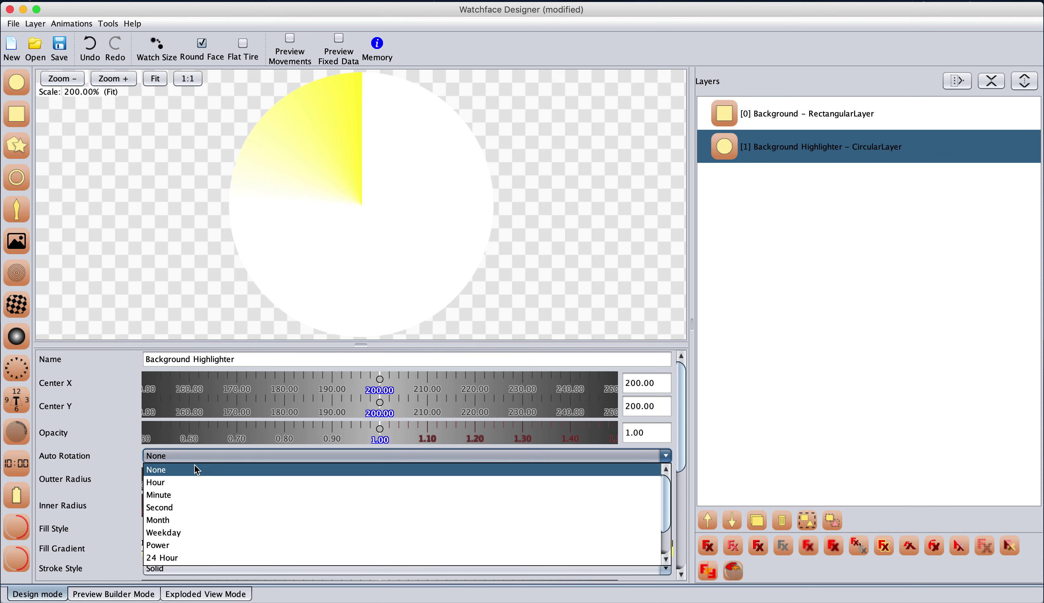
click(192, 507)
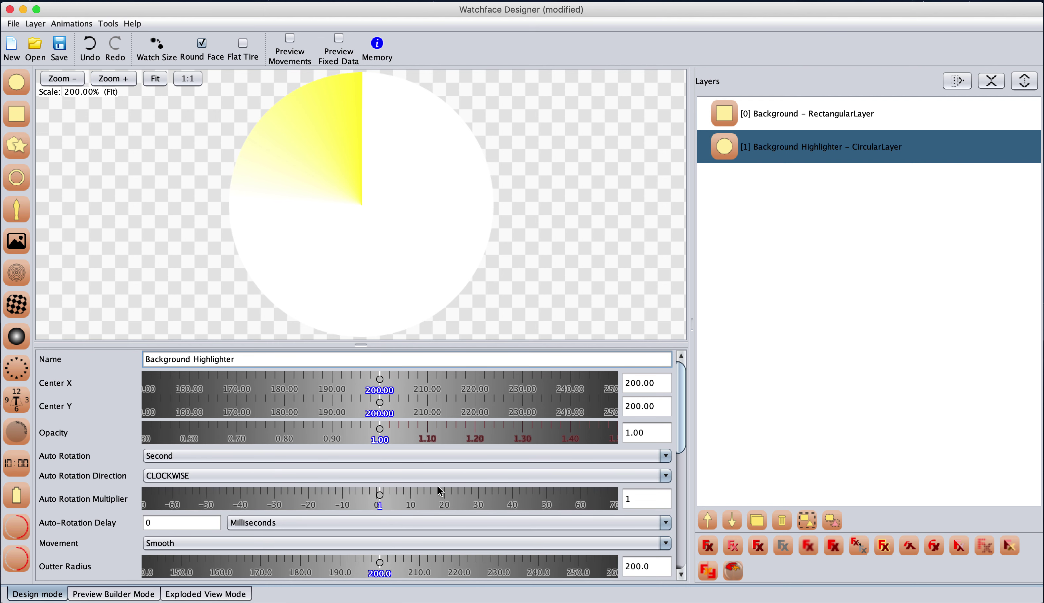
click(290, 49)
Step: Add a circular layer and a polygon layer above it, and set the polygon's width and height to 20
click(20, 85)
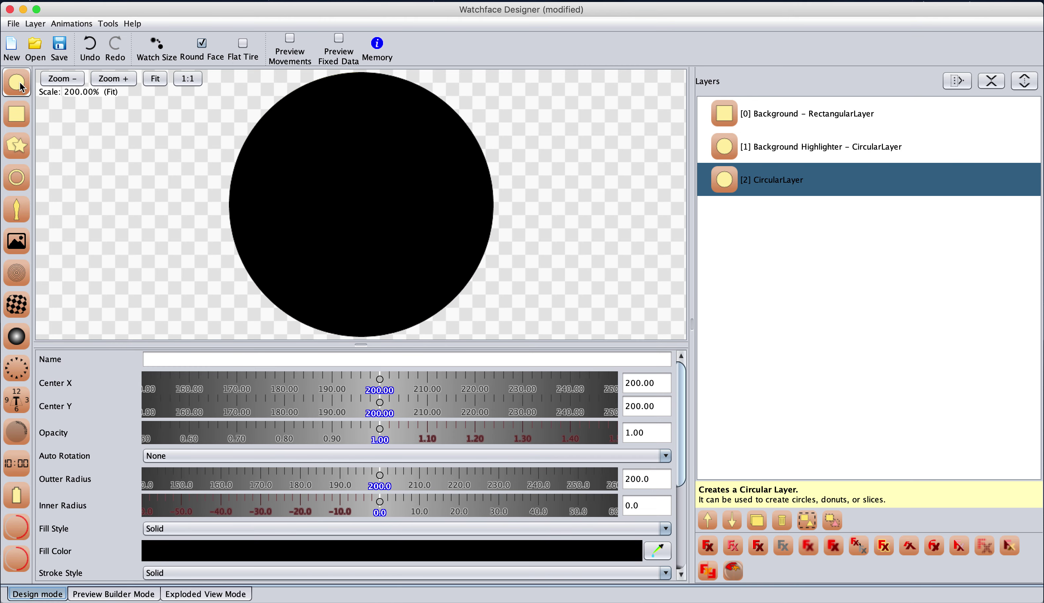
click(17, 146)
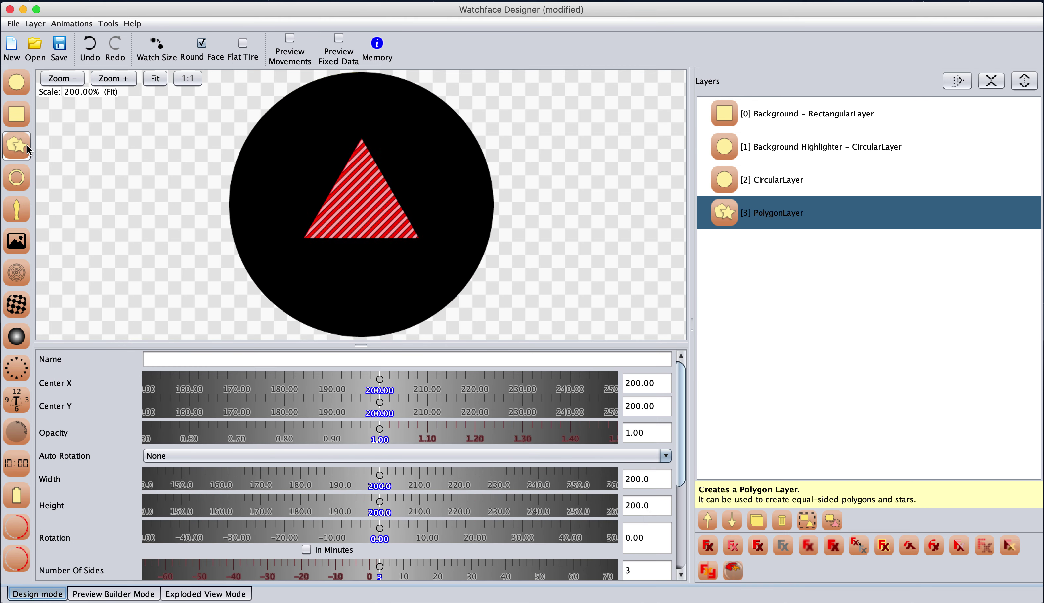
double_click(639, 486)
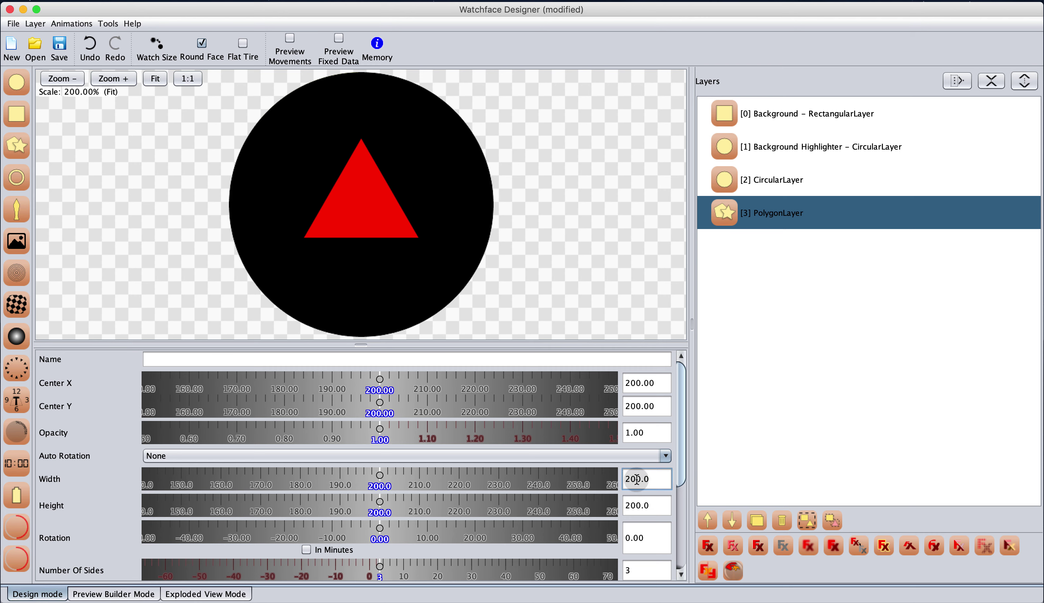
text(20.0)
key(Return)
double_click(634, 505)
text(20.0)
key(Return)
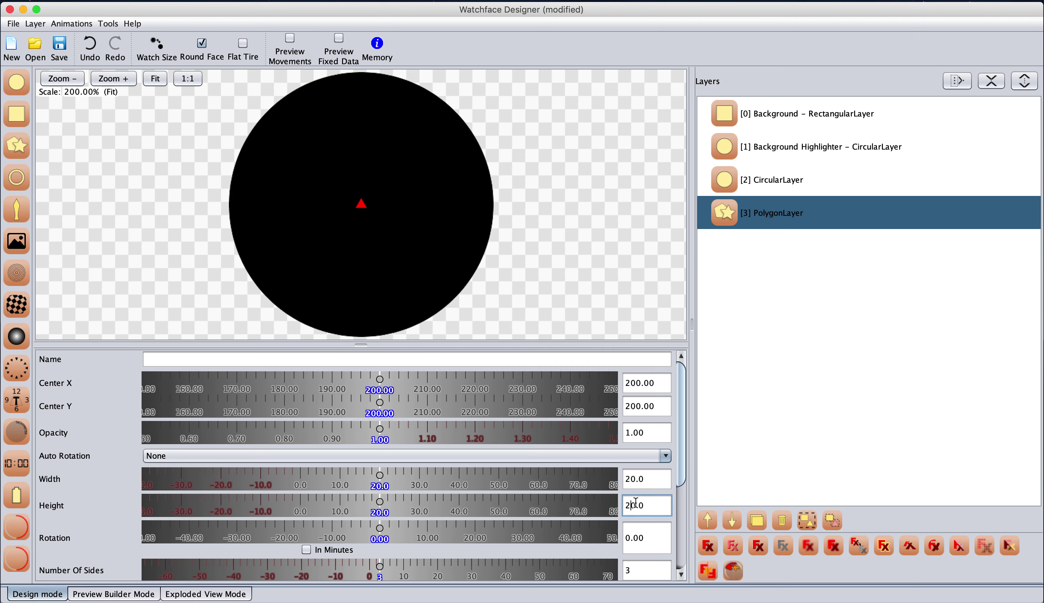
Step: Turn the polygon into a five-pointed star with 5 sides and Starify 0.27, placed in the upper right of the black circle
drag(519, 577, 496, 574)
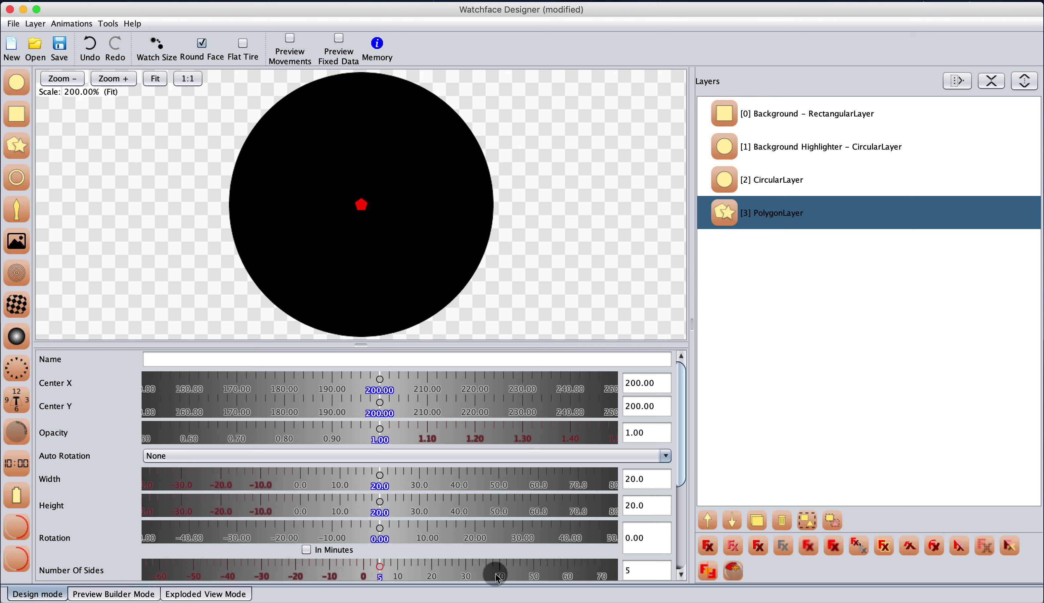
scroll(496, 574, down, 3)
drag(496, 528, 375, 532)
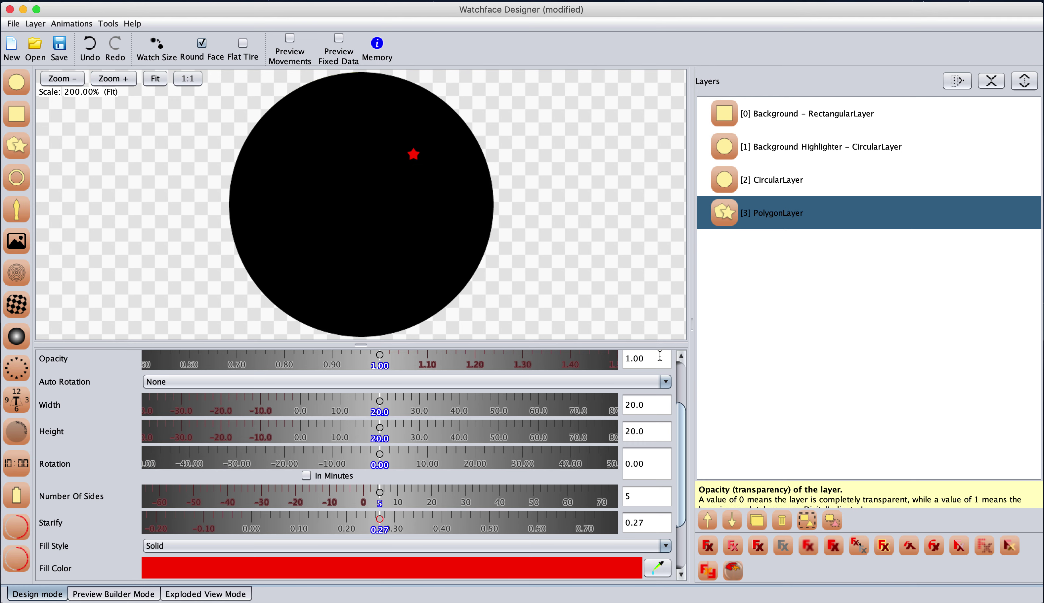
Step: Duplicate the star twice, placing one copy at about X 248, Y 297 and the other at about X 83, Y 190
click(757, 520)
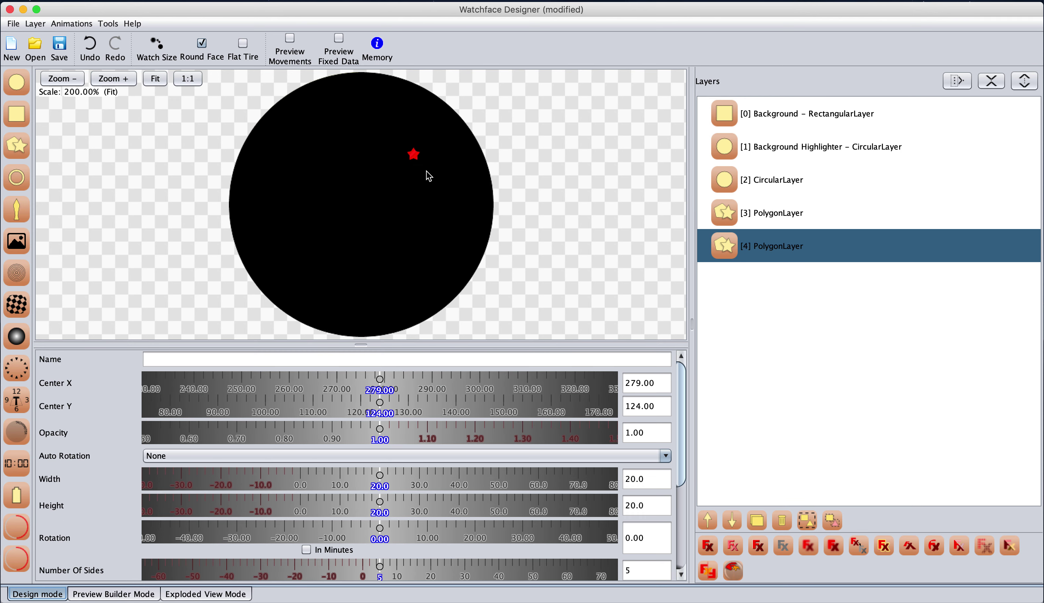
drag(417, 159, 397, 274)
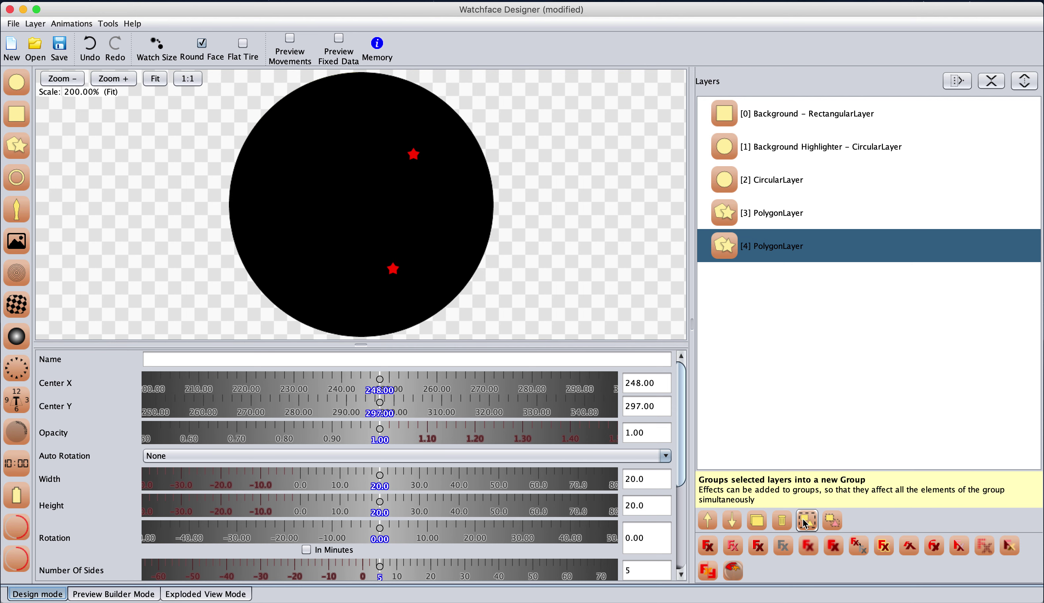
click(757, 519)
drag(393, 269, 284, 199)
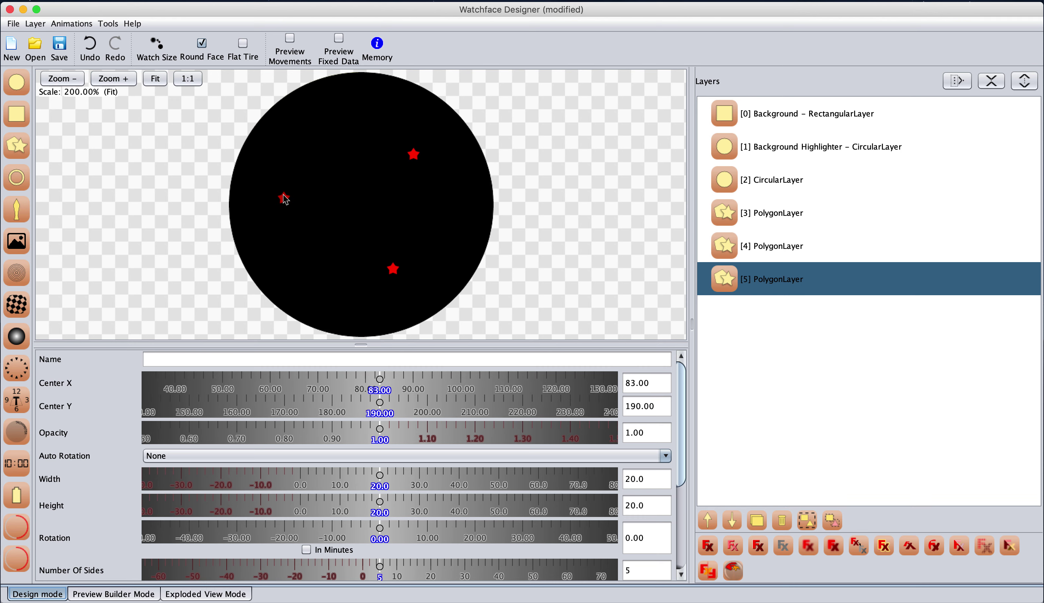
Step: Group the unnamed circular layer with the three stars and set the group's alpha operation to "Remove other sub-layers from the first one"
shift+click(755, 190)
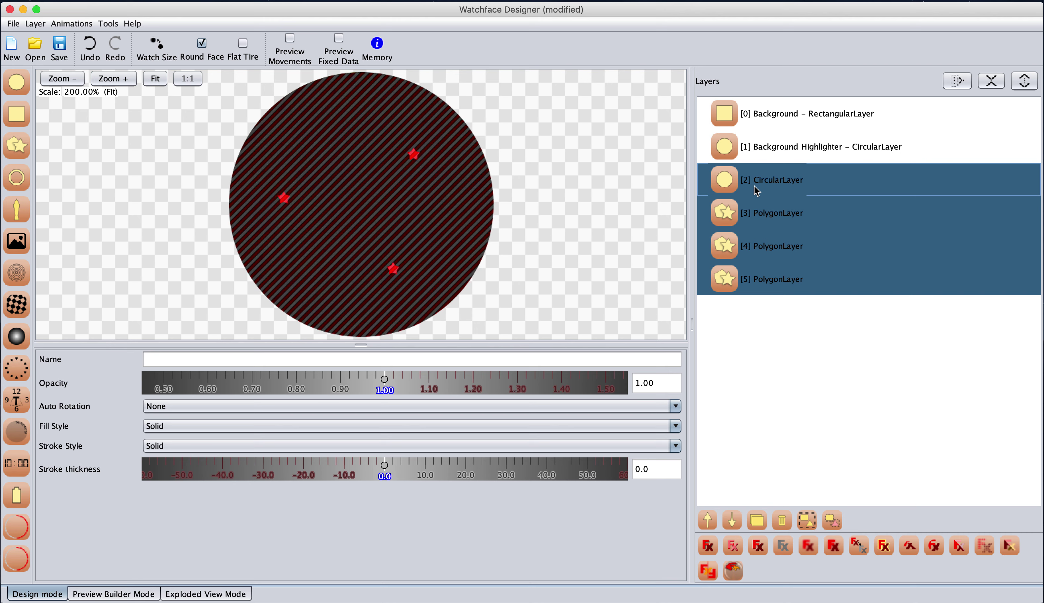
click(809, 522)
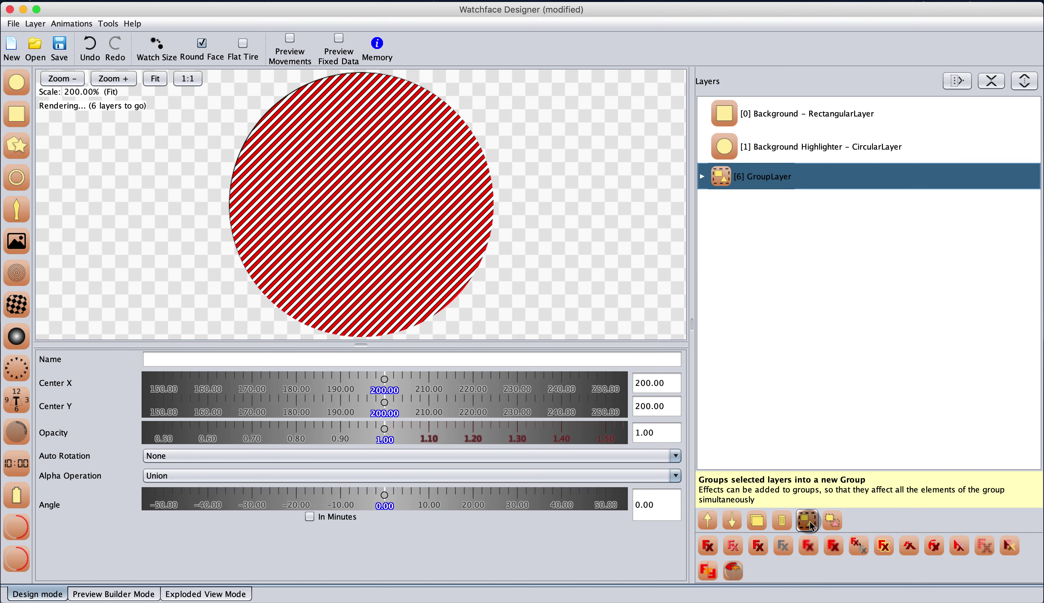
click(287, 478)
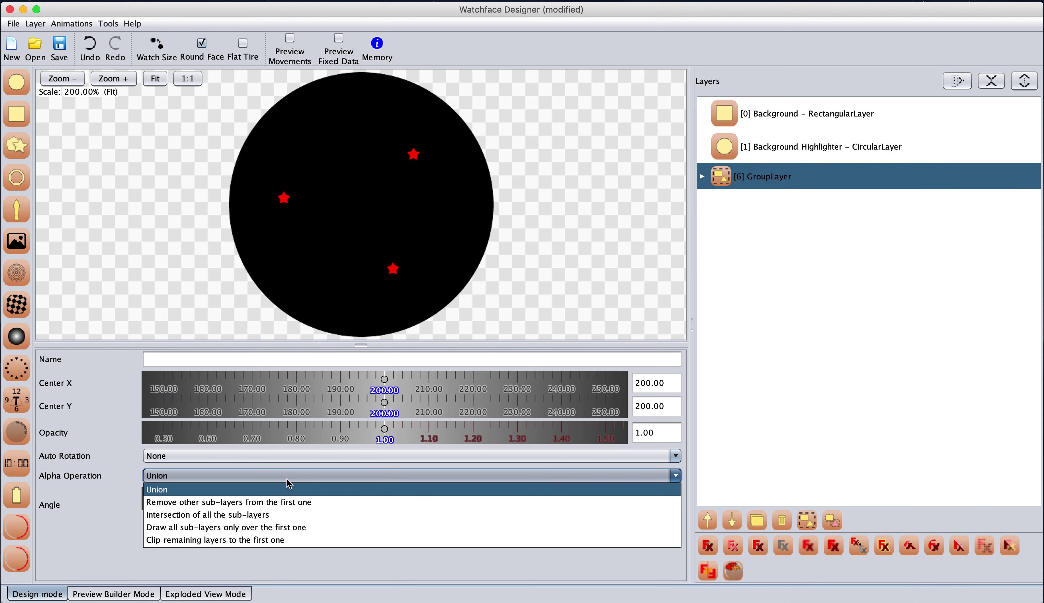
click(282, 501)
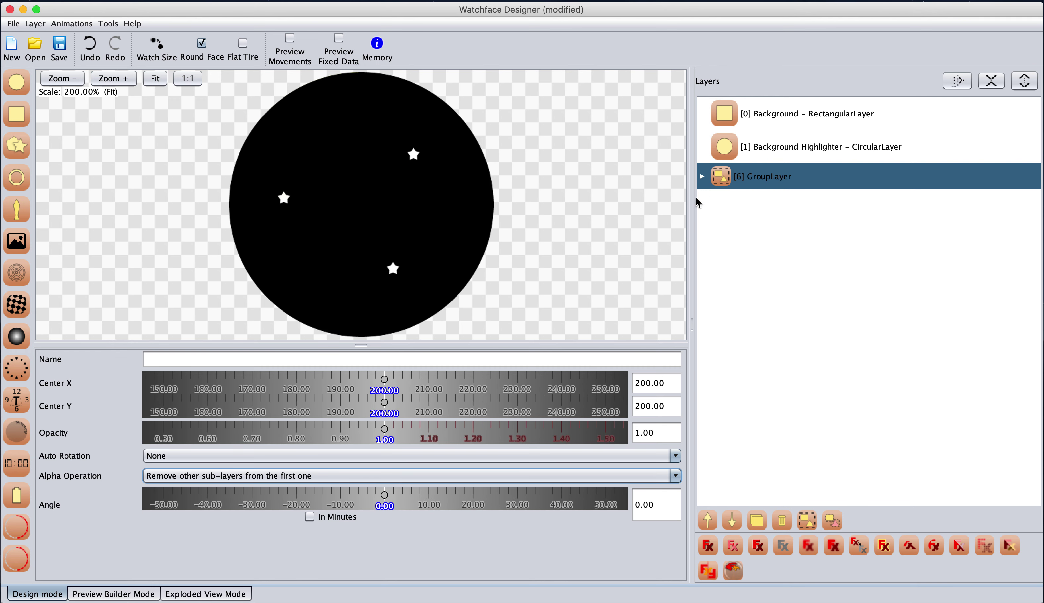
Step: Name the group Detected Objects and add a pattern layer above it with the Spider Web pattern
click(221, 362)
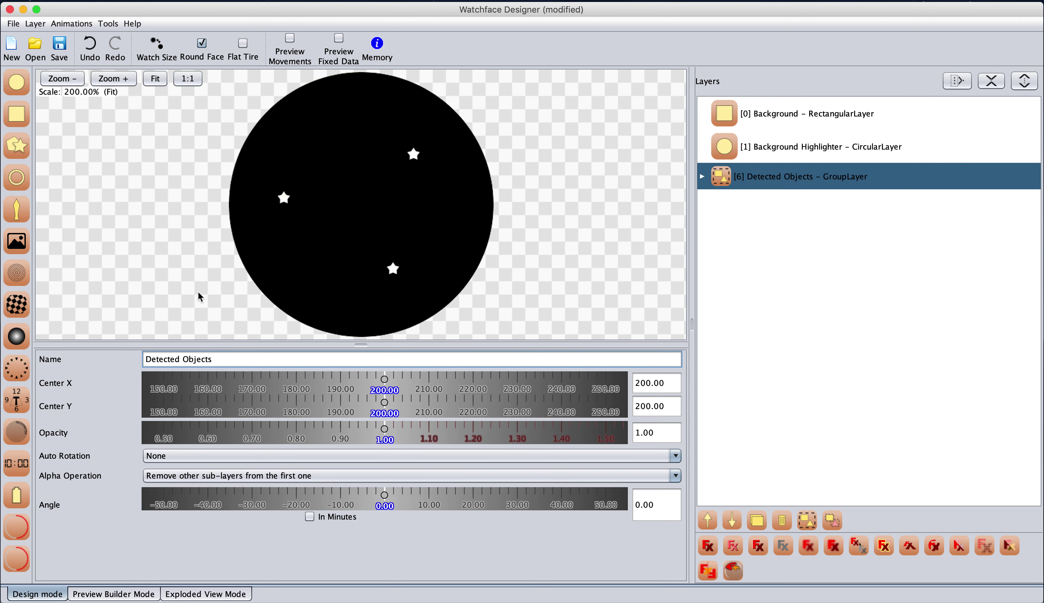
click(16, 305)
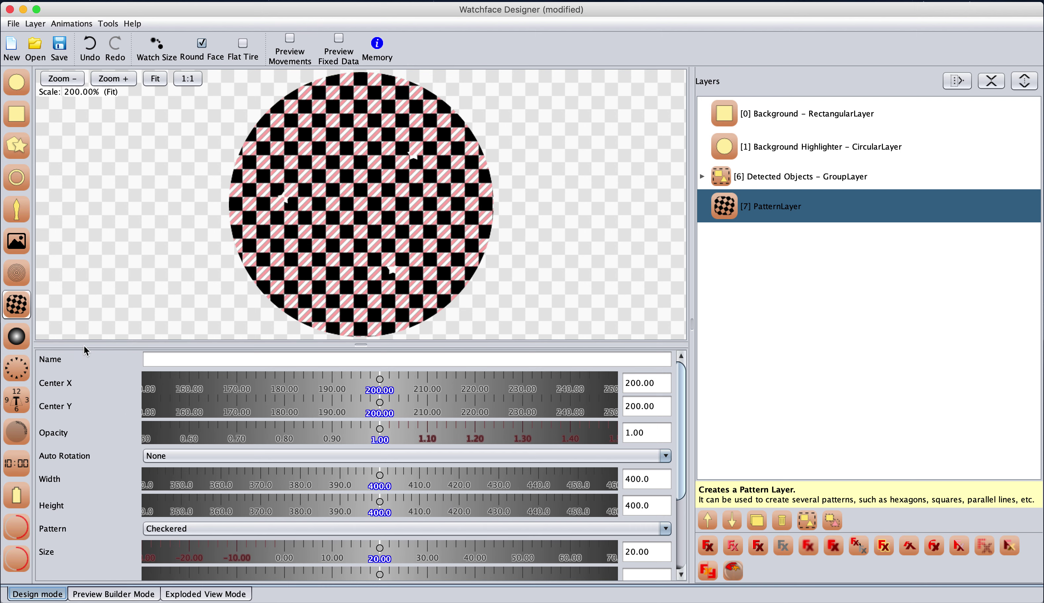
click(219, 529)
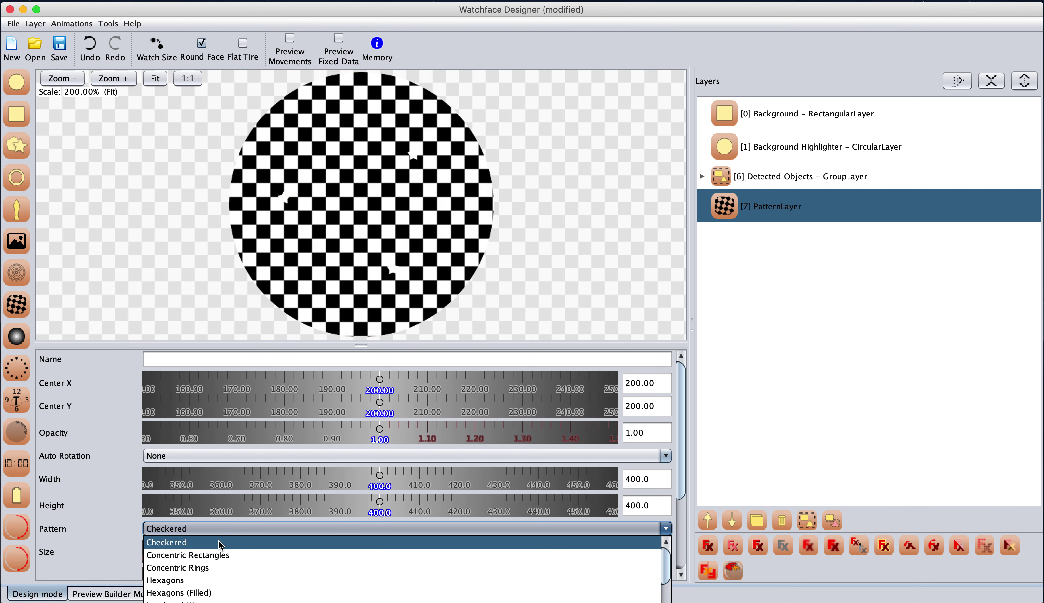
scroll(219, 557, down, 6)
scroll(218, 556, up, 2)
scroll(218, 556, down, 1)
scroll(218, 556, down, 2)
click(175, 567)
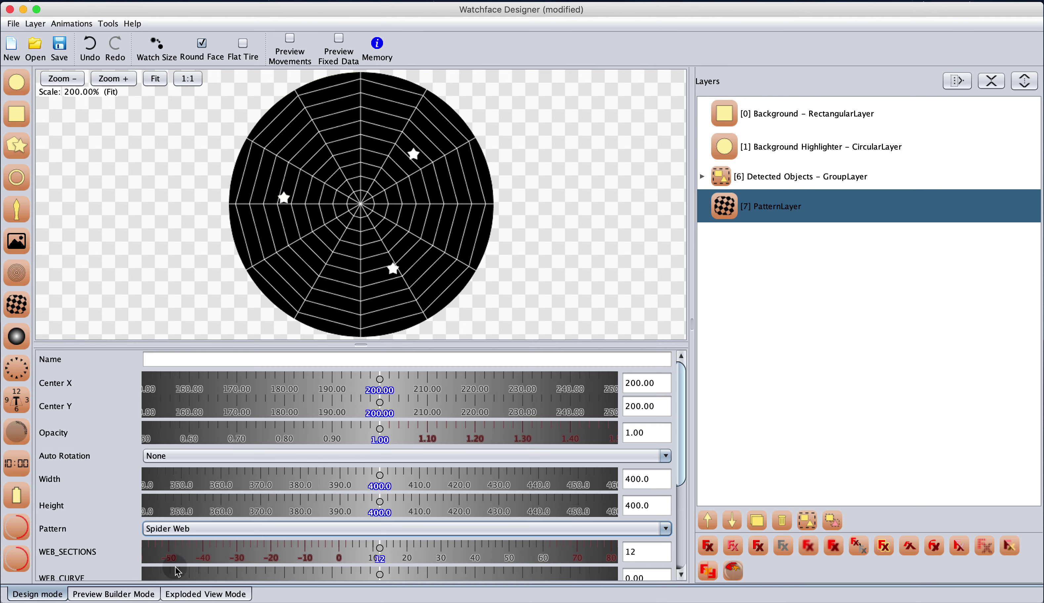
Step: Enlarge the spider web pattern to a size of about 80.69 and set its WEB_CURVE to about 0.14
scroll(373, 489, down, 3)
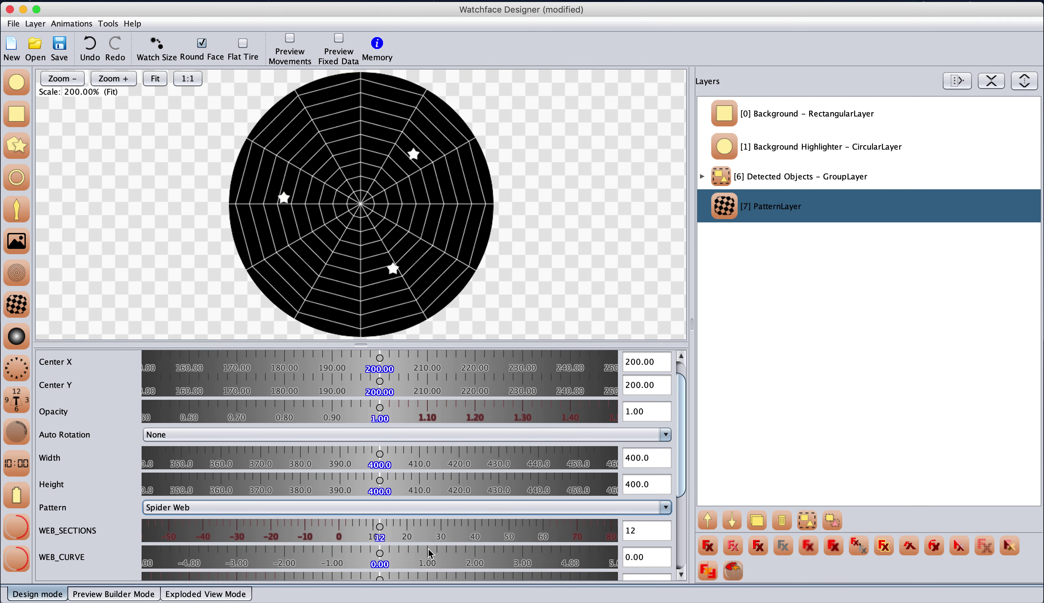
scroll(428, 552, down, 5)
drag(507, 506, 228, 516)
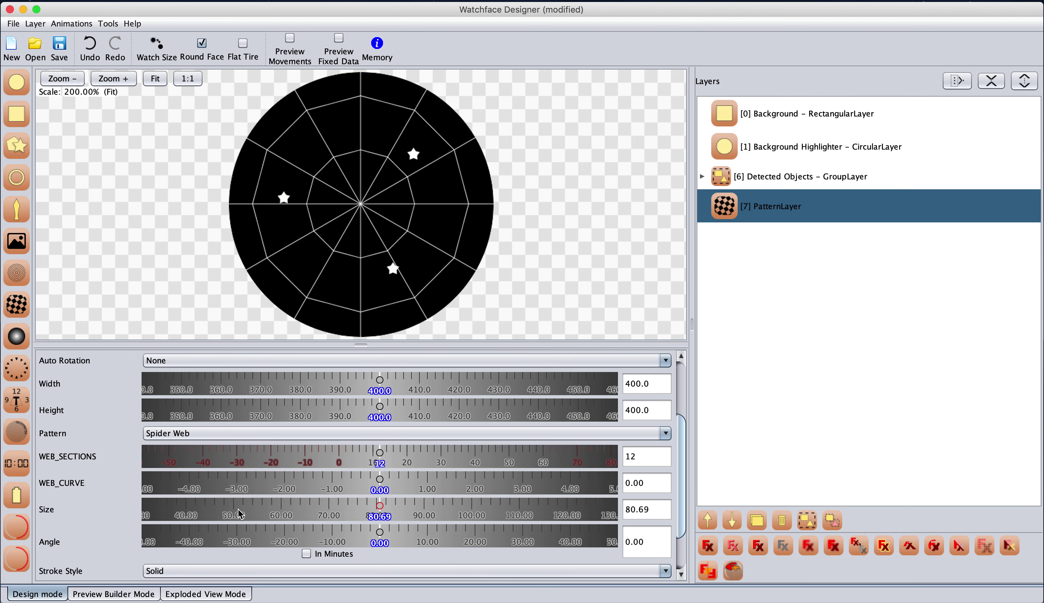
mouse_move(451, 484)
mouse_down()
mouse_move(437, 483)
mouse_move(445, 486)
mouse_up()
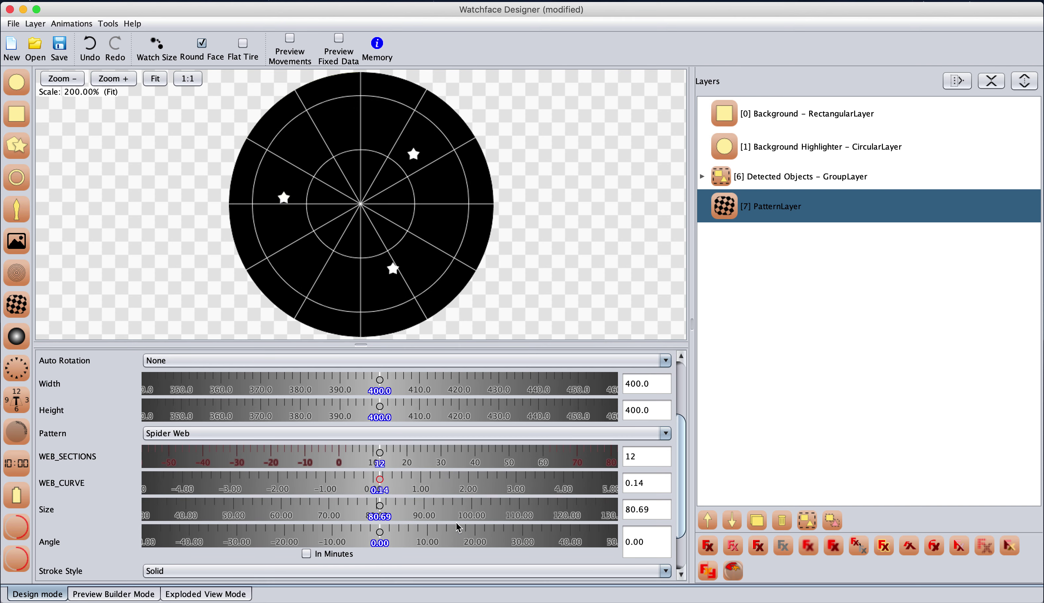
Step: Thicken the web lines to a stroke width of about 2.25 and reduce the pattern size to about 69.44
scroll(466, 536, down, 3)
drag(461, 560, 456, 563)
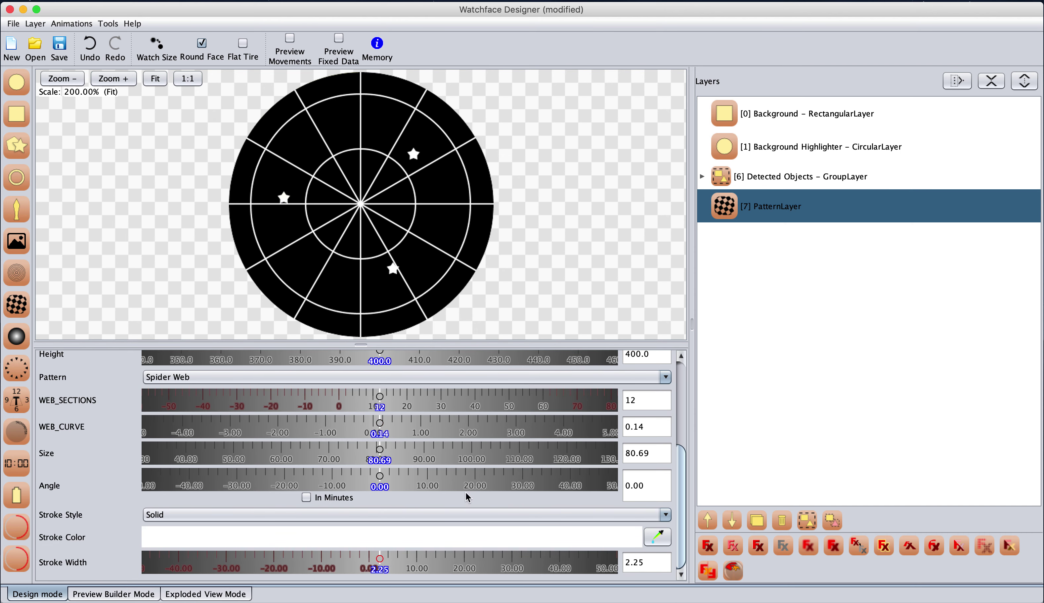
scroll(466, 493, up, 7)
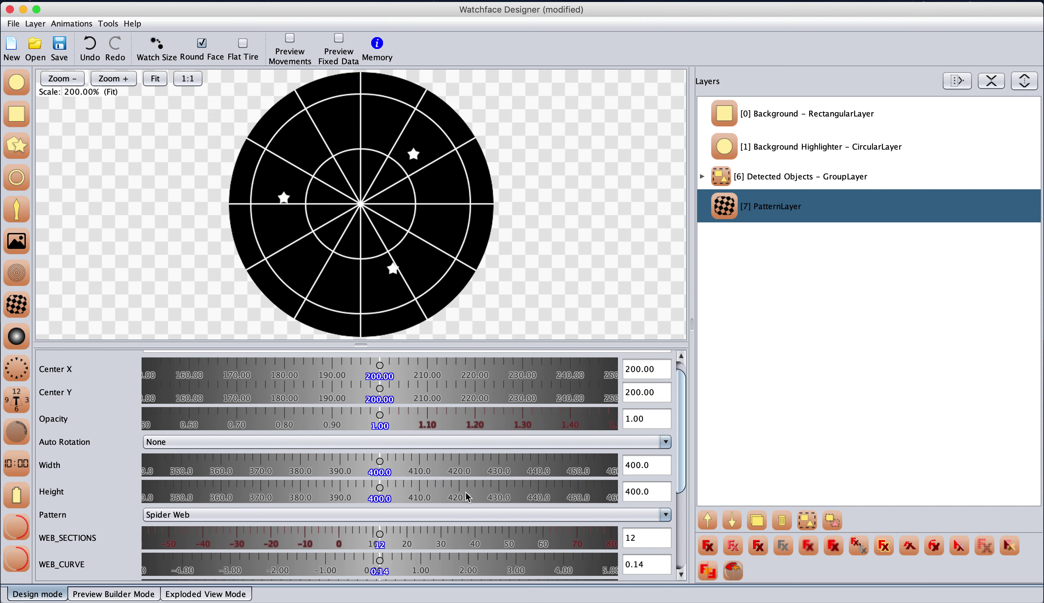
scroll(441, 530, down, 2)
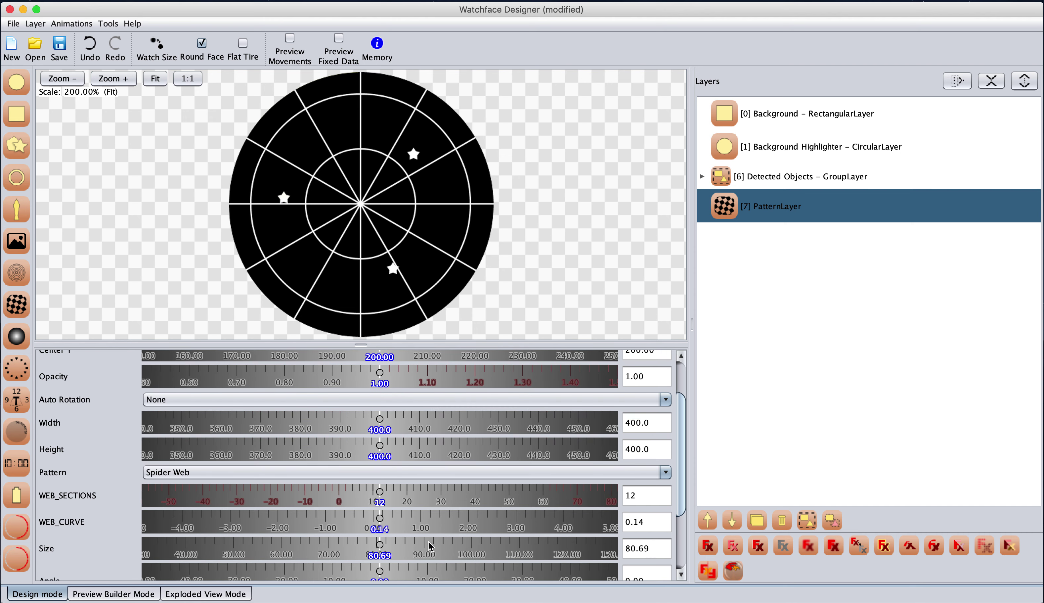
drag(417, 559, 466, 556)
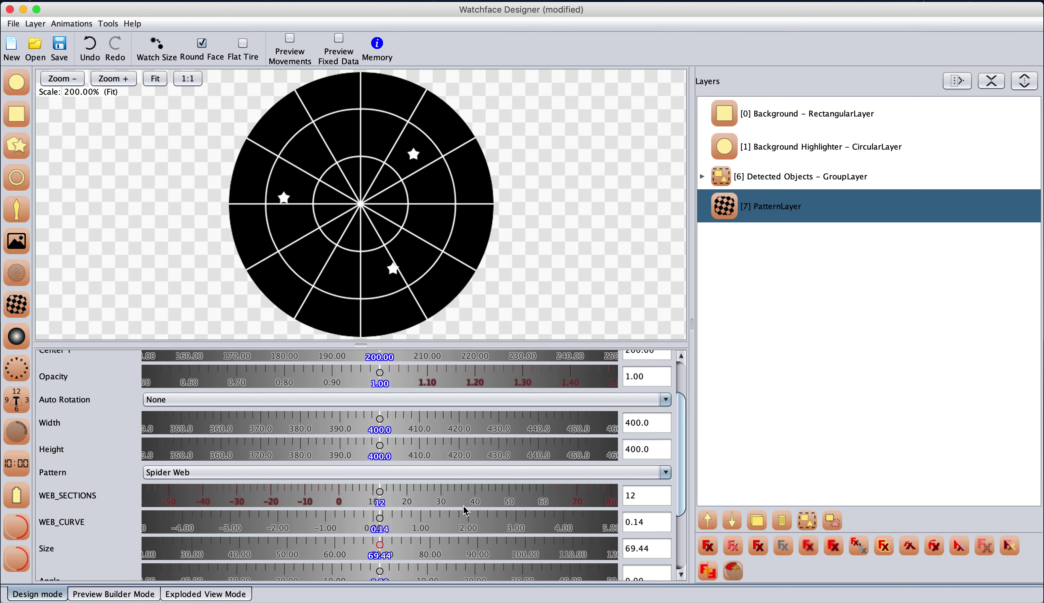
Step: Fade the web pattern layer to an opacity of 0.20 and name it Radar Lines
scroll(459, 481, up, 3)
drag(316, 432, 595, 438)
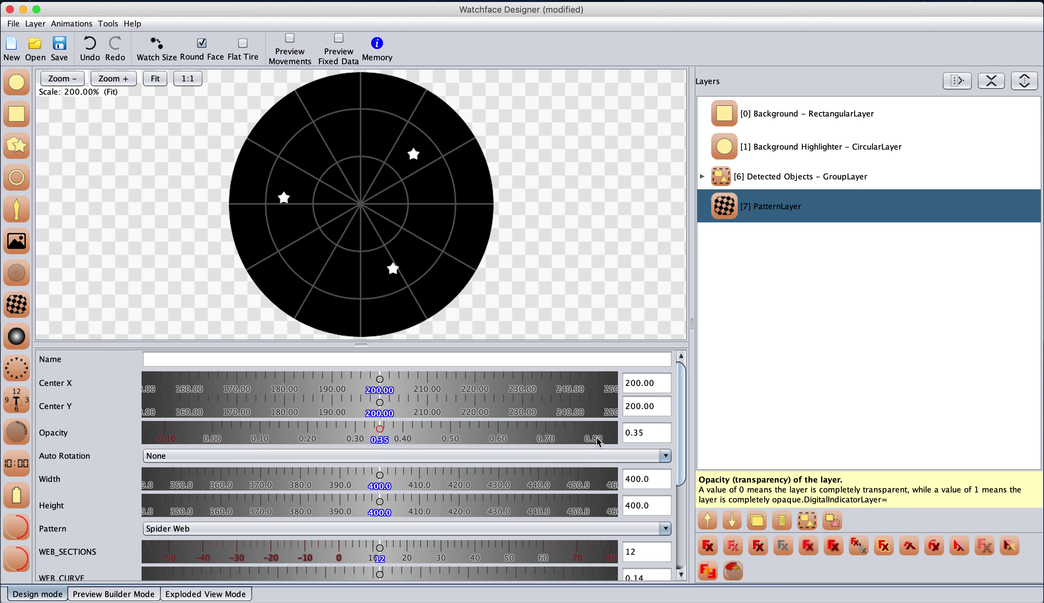
drag(280, 431, 352, 432)
click(236, 356)
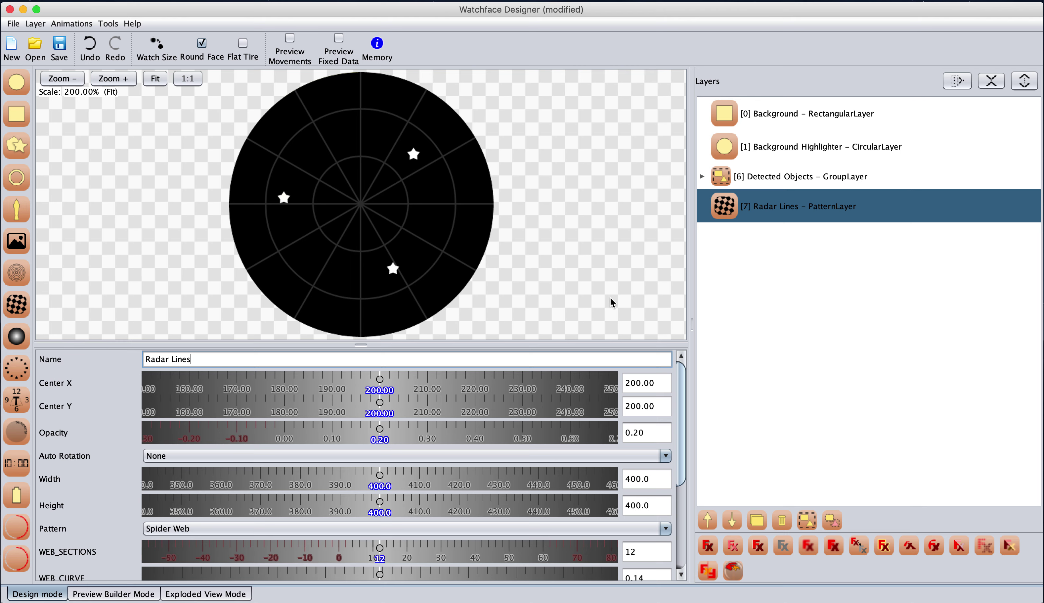
Step: Add a circular layer above Radar Lines and set its fill style to Conical Gradient
click(16, 82)
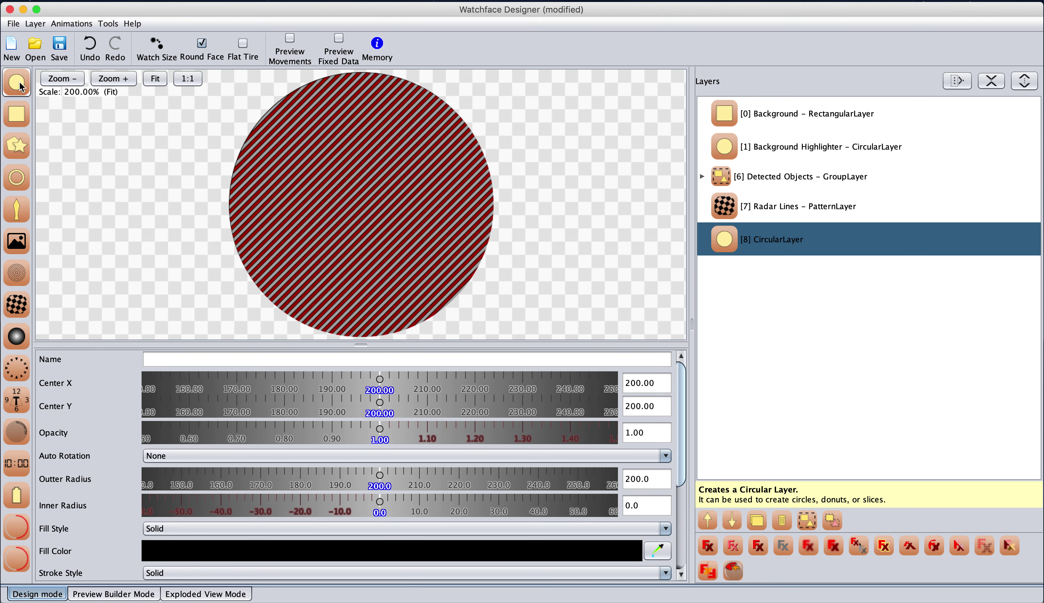
click(227, 528)
click(217, 593)
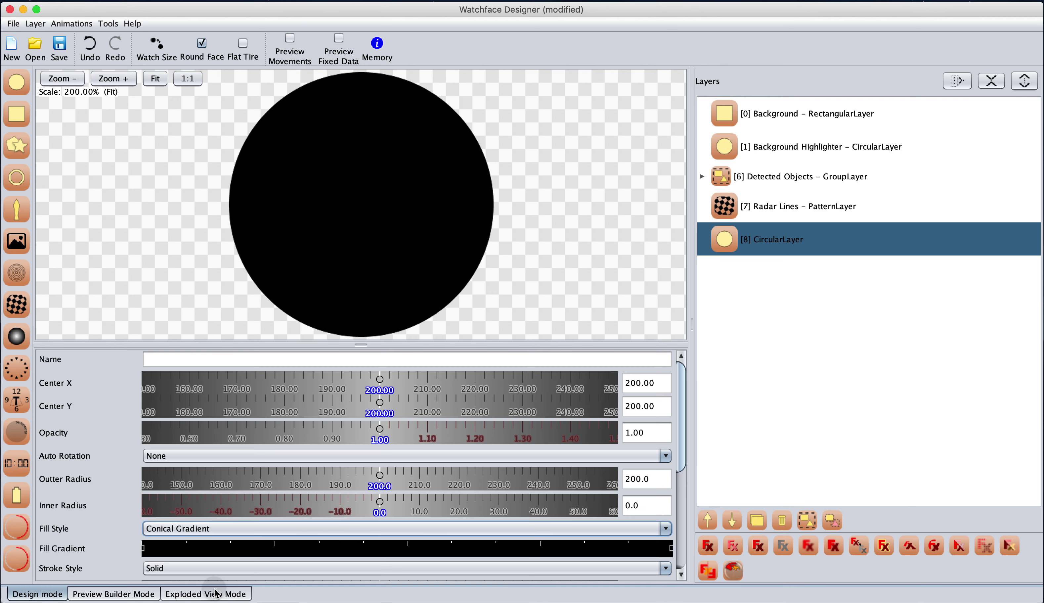
Step: Set the gradient's starting colour to green with hue 120, saturation 100, lightness 40 and transparency 16
scroll(205, 554, down, 3)
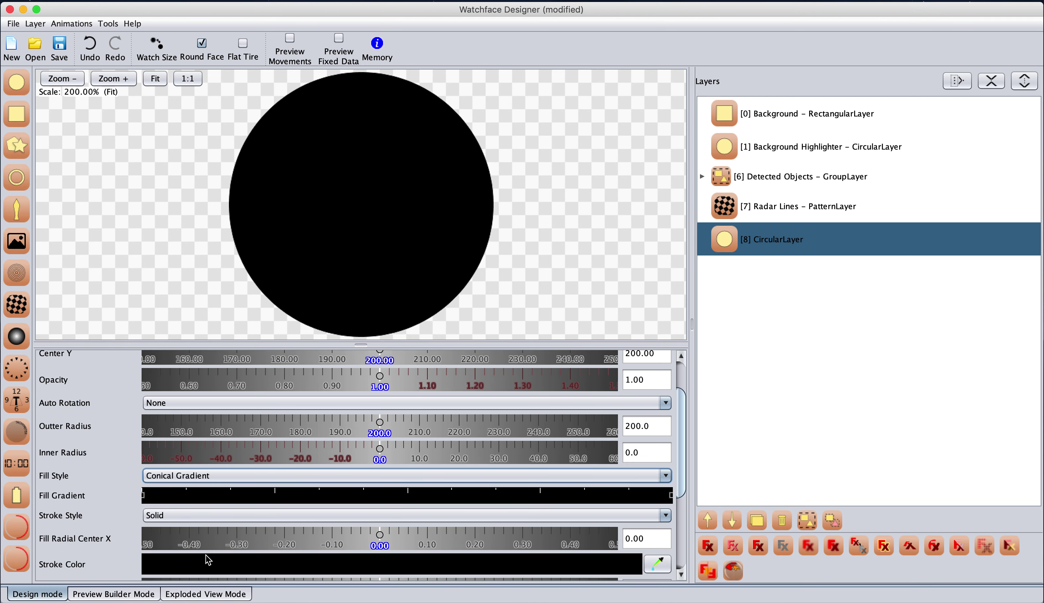
double_click(144, 495)
click(444, 352)
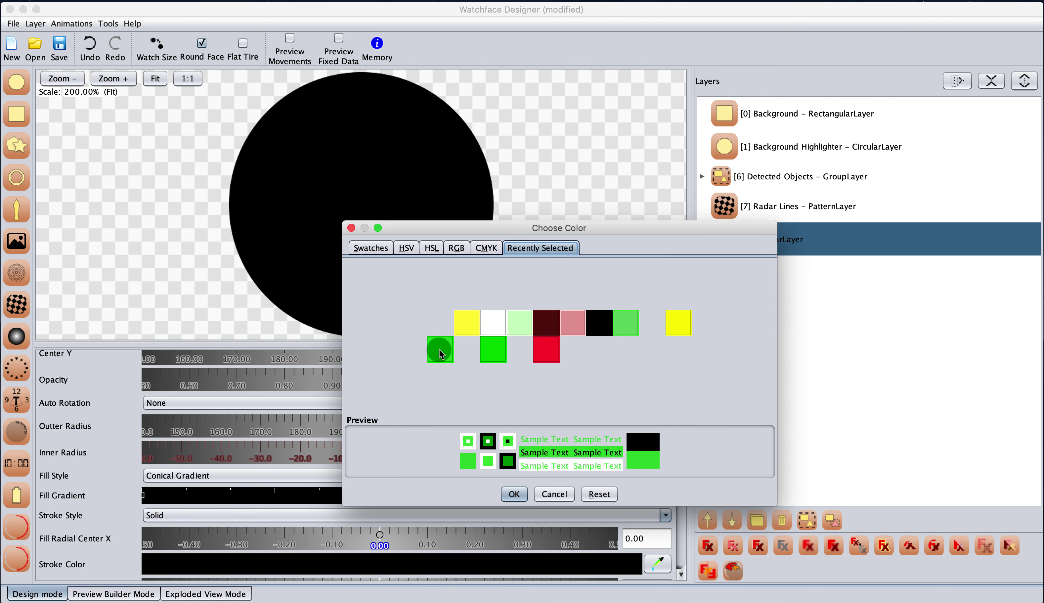
click(514, 494)
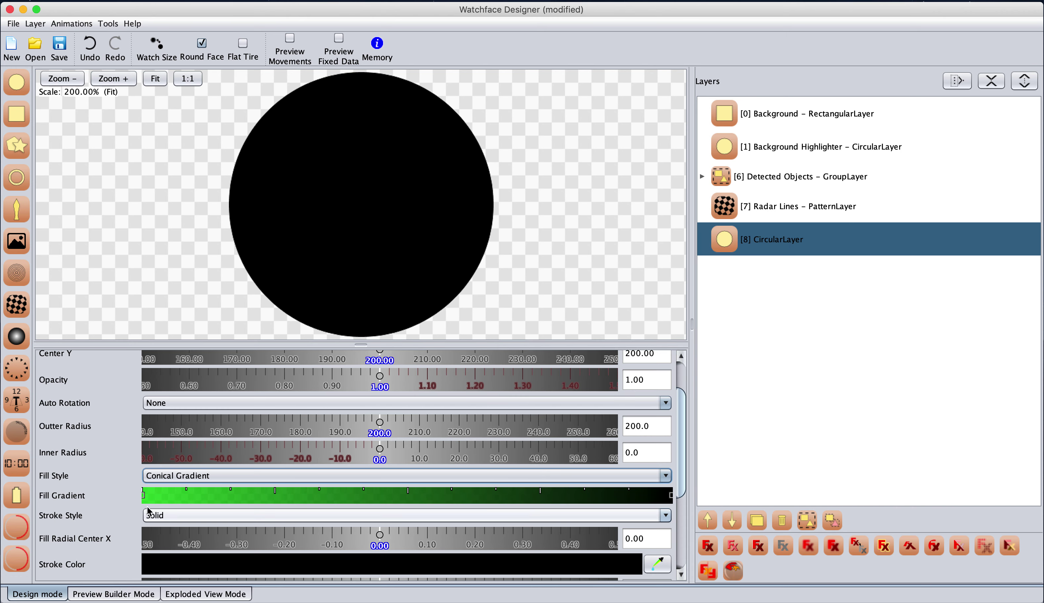
double_click(143, 495)
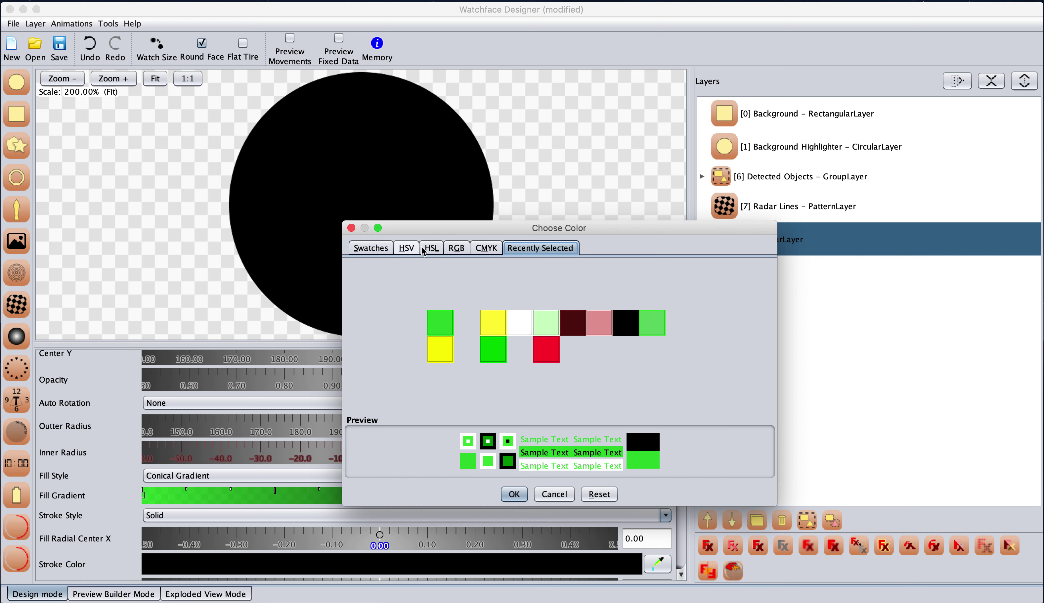
click(456, 248)
click(432, 251)
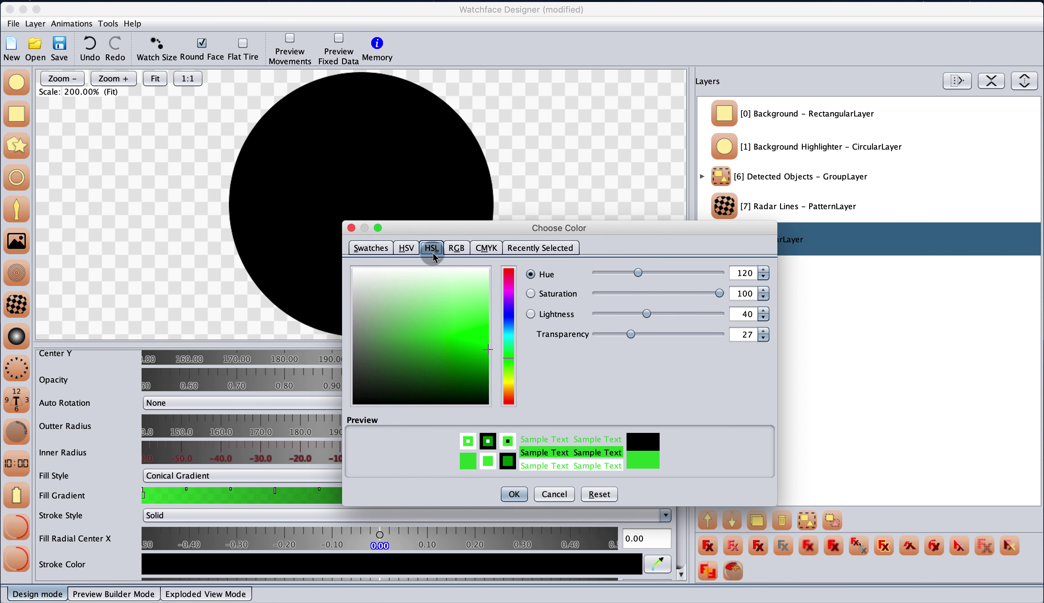
mouse_move(631, 335)
mouse_down()
mouse_move(699, 334)
mouse_move(614, 336)
mouse_up()
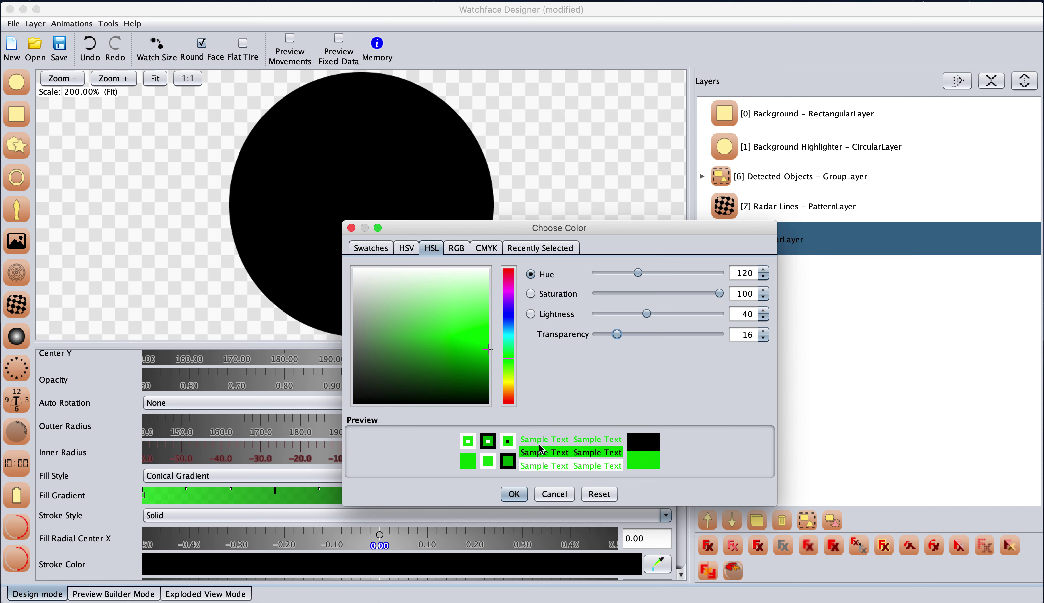
click(514, 494)
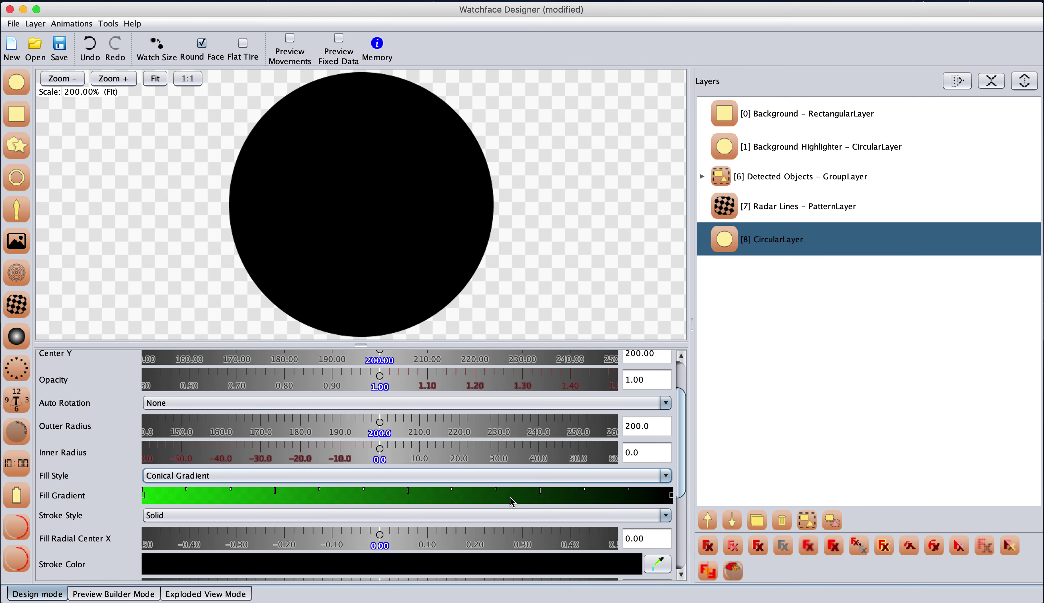
Step: Add a fully transparent green stop about 70% along the fill gradient
double_click(513, 500)
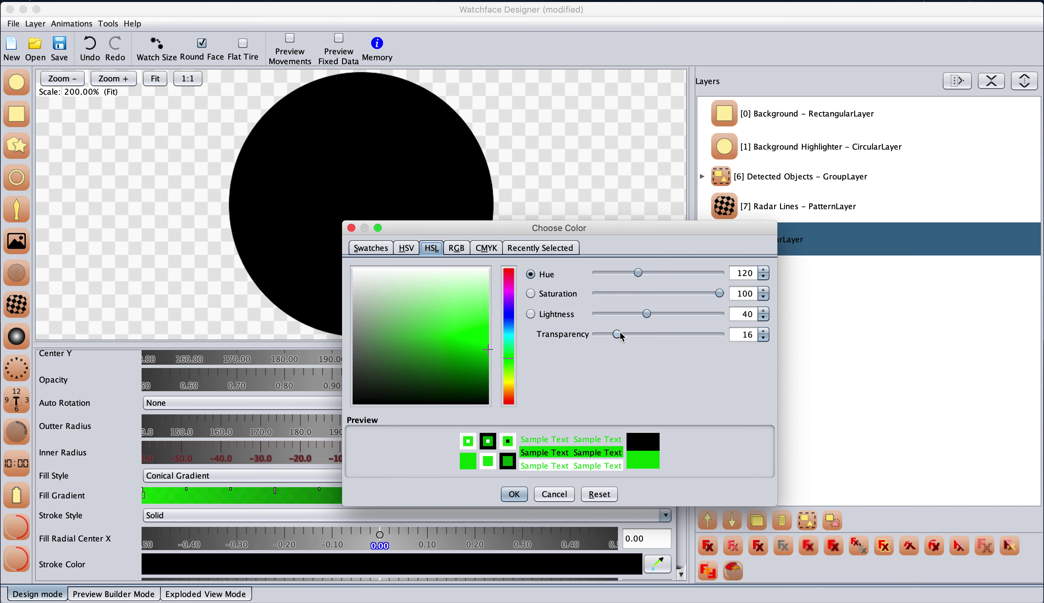
drag(617, 334, 723, 334)
click(520, 490)
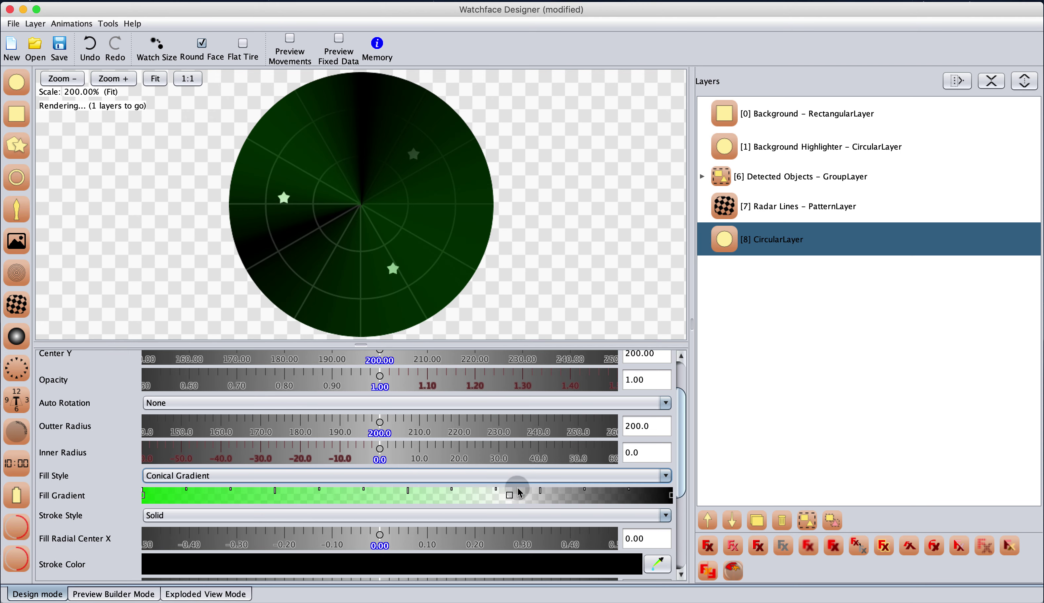
Step: Remove the gradient's black end stop and move the transparent stop next to the gradient's start
drag(672, 500, 485, 462)
drag(512, 499, 383, 498)
drag(335, 500, 147, 494)
Step: Add a second transparent stop about 78% along the gradient and move the first transparent stop to the very start
double_click(579, 495)
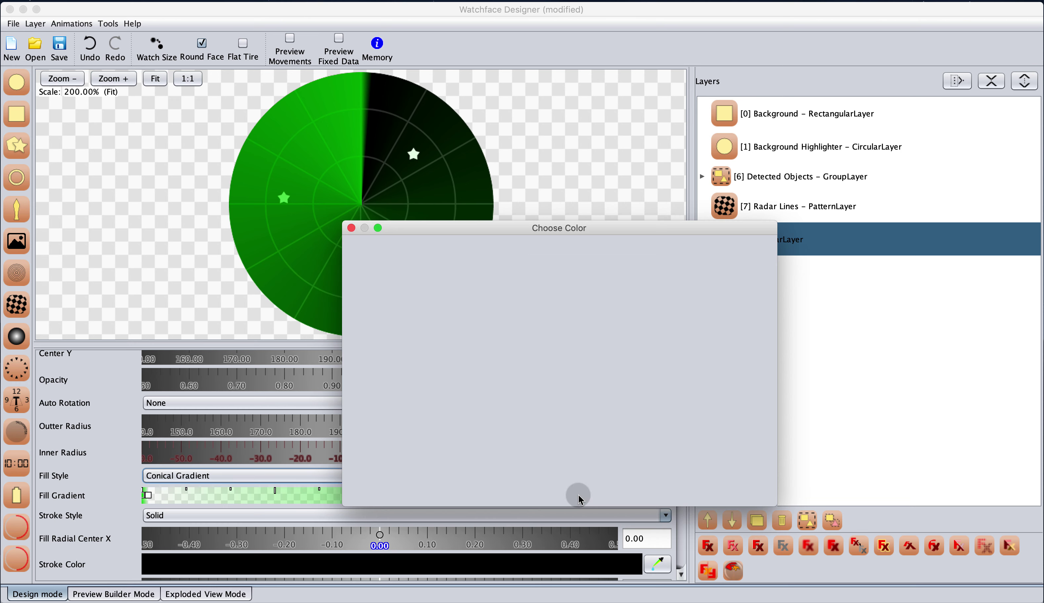
click(515, 494)
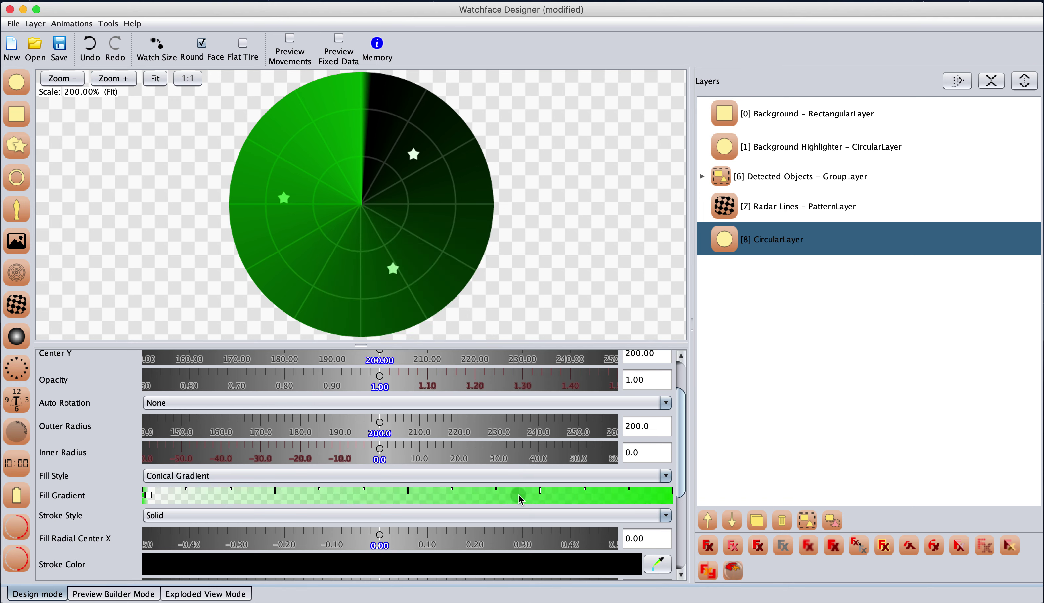
drag(580, 494, 557, 497)
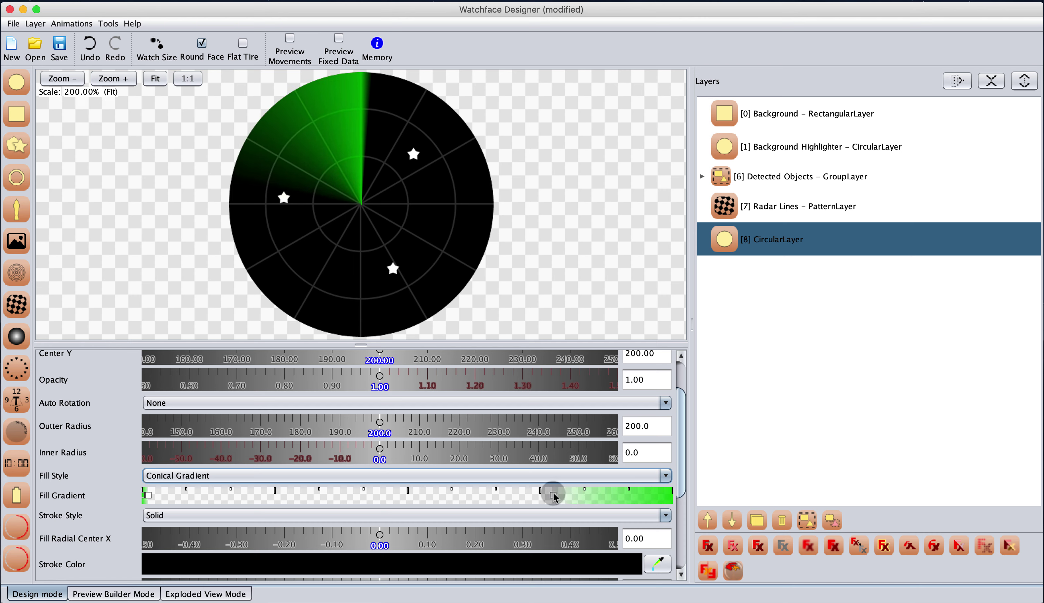
drag(150, 498, 147, 498)
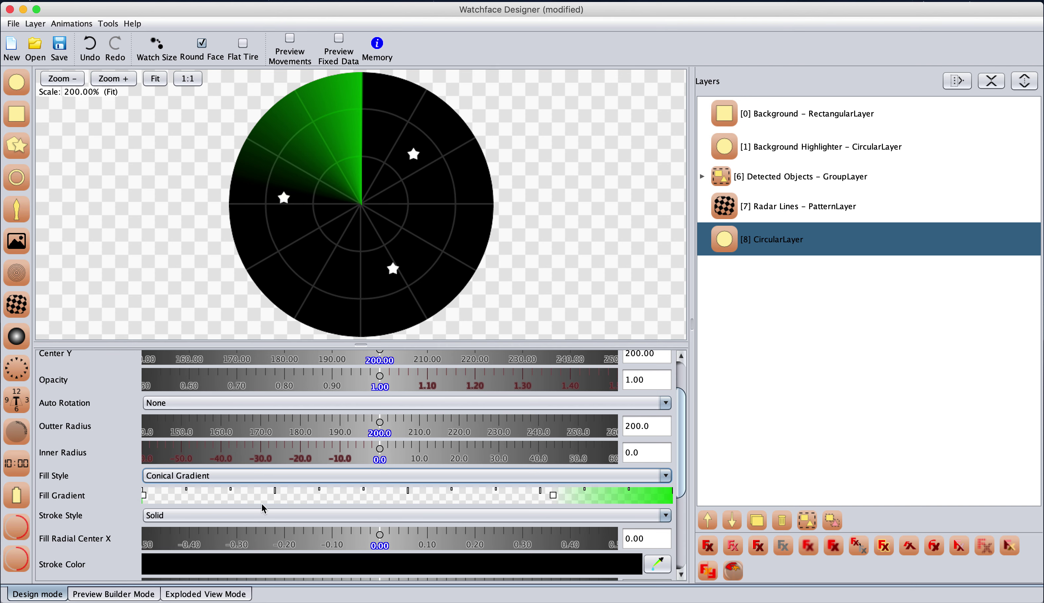
Step: Set the gradient circle's auto rotation to Second, with movement preview enabled, and name the layer Radar Beam
scroll(167, 415, up, 3)
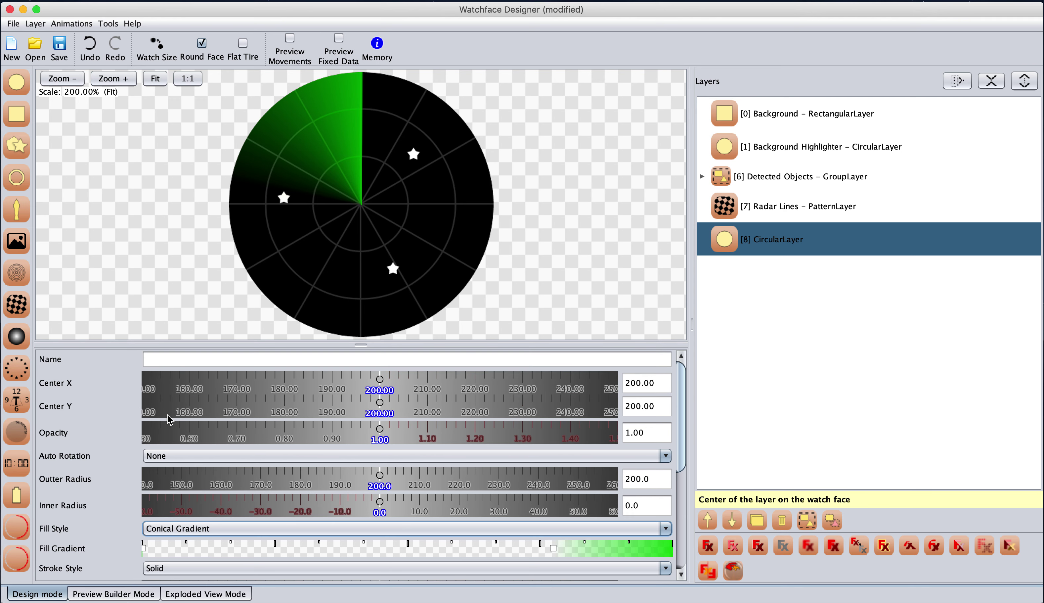
click(182, 455)
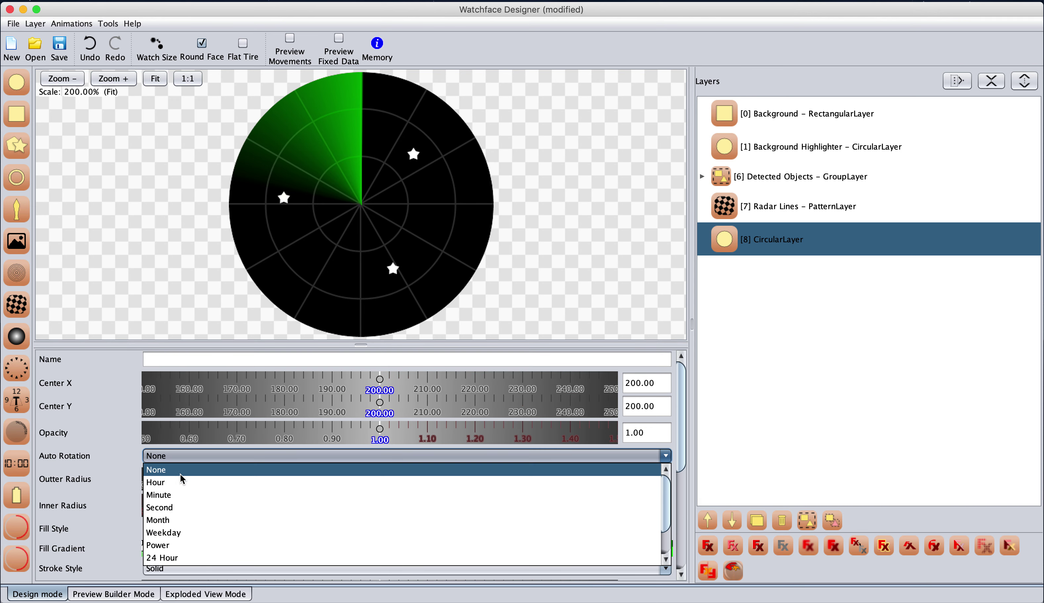
click(178, 507)
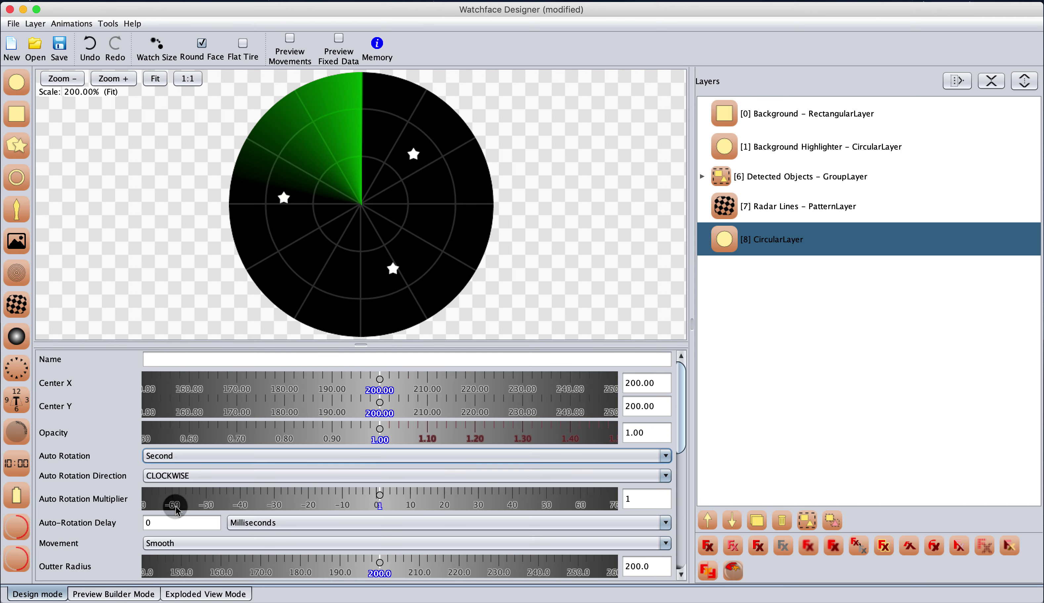
click(290, 41)
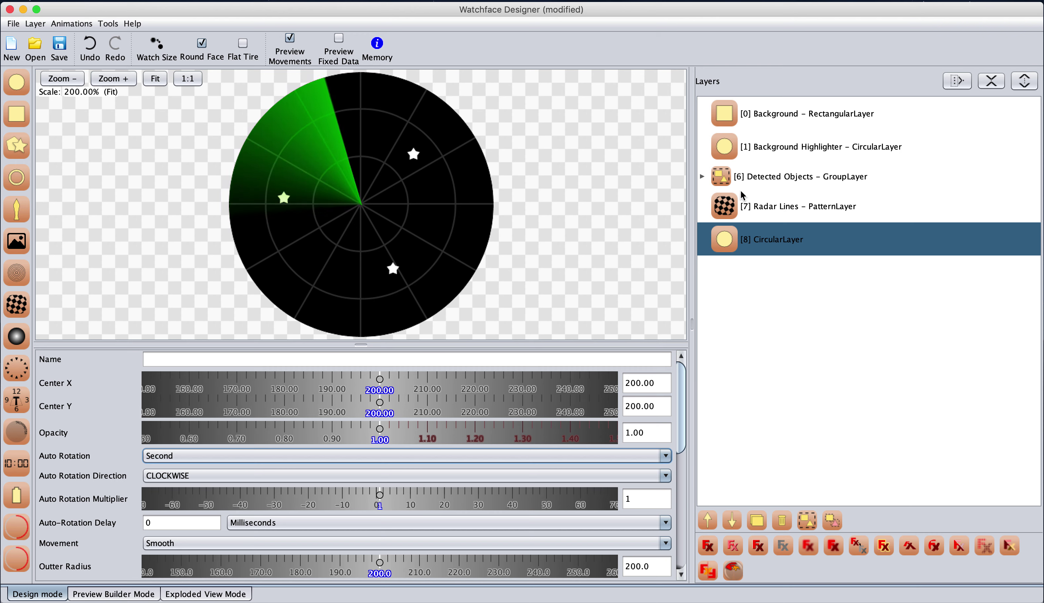
click(305, 360)
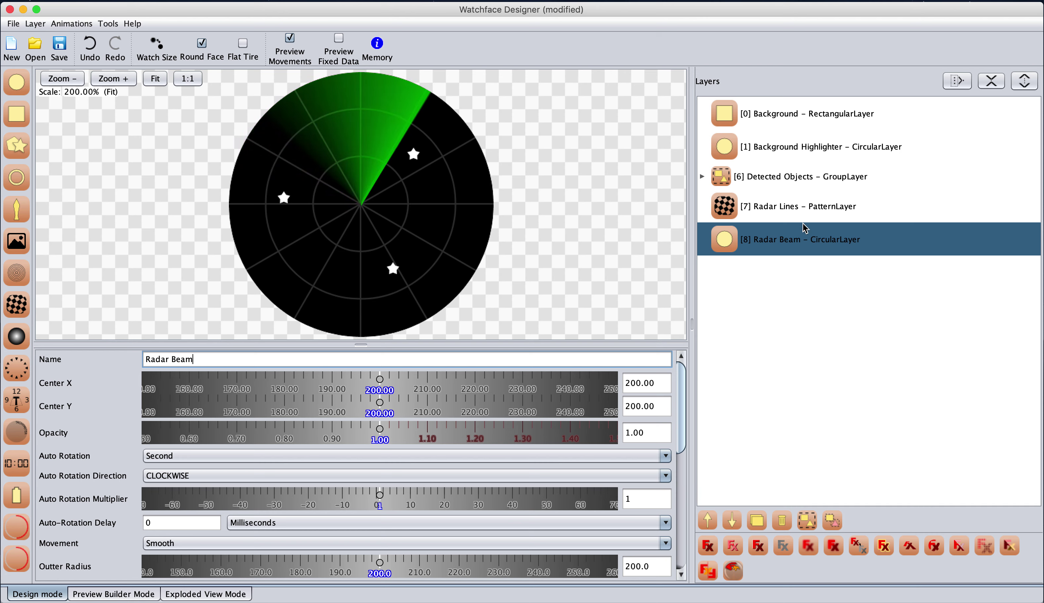
Step: Reduce the outer radius of the black circle inside the Detected Objects group to 160.7
click(770, 182)
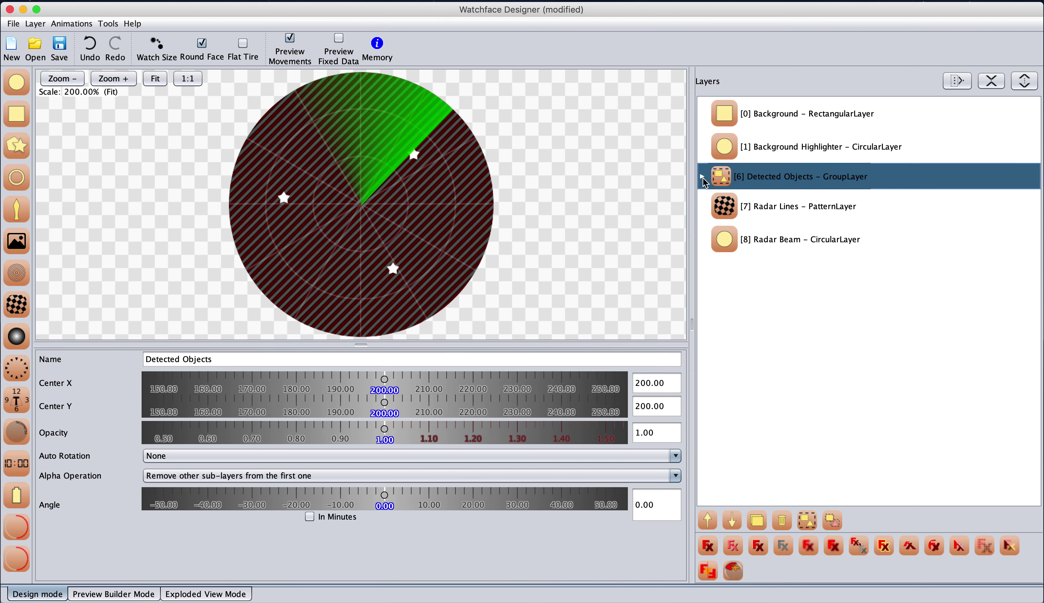
click(703, 177)
click(752, 205)
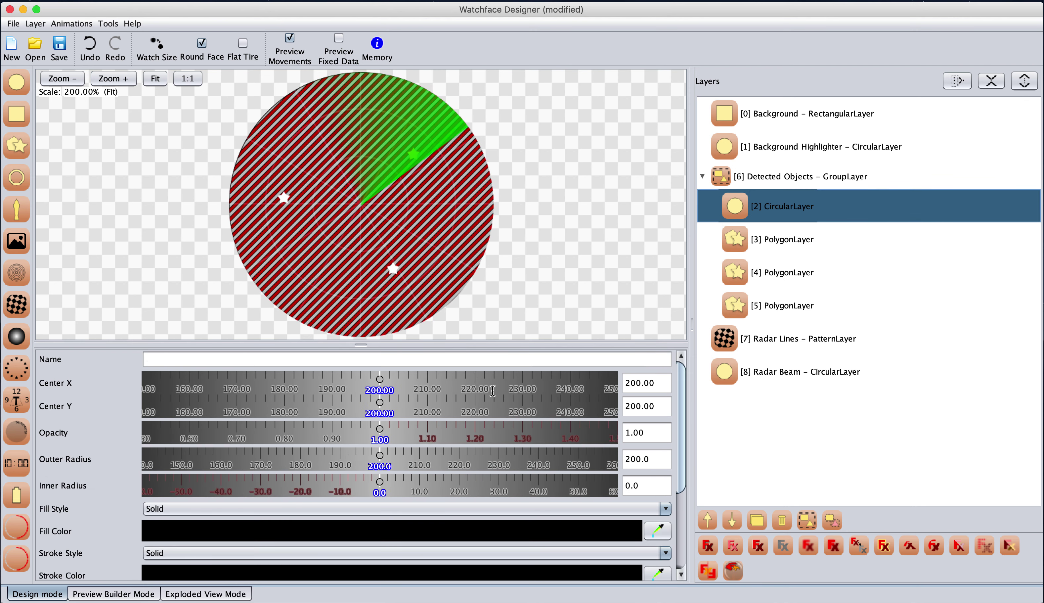
drag(319, 460, 475, 457)
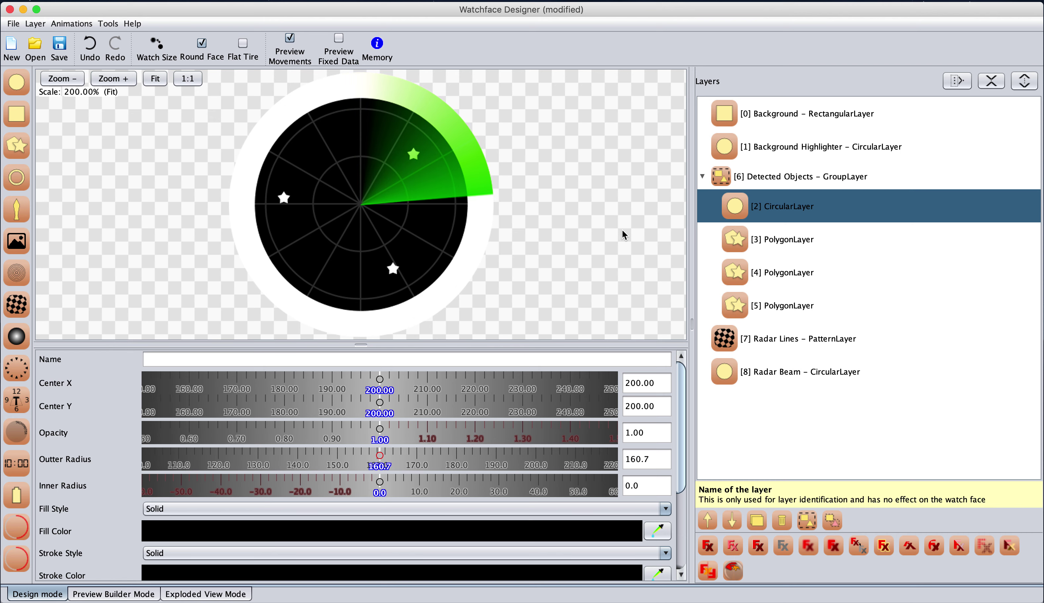
Step: Widen the Background Highlighter's yellow gradient by moving its inner transparent stop to about 57% along the fill gradient
click(743, 147)
scroll(466, 474, down, 5)
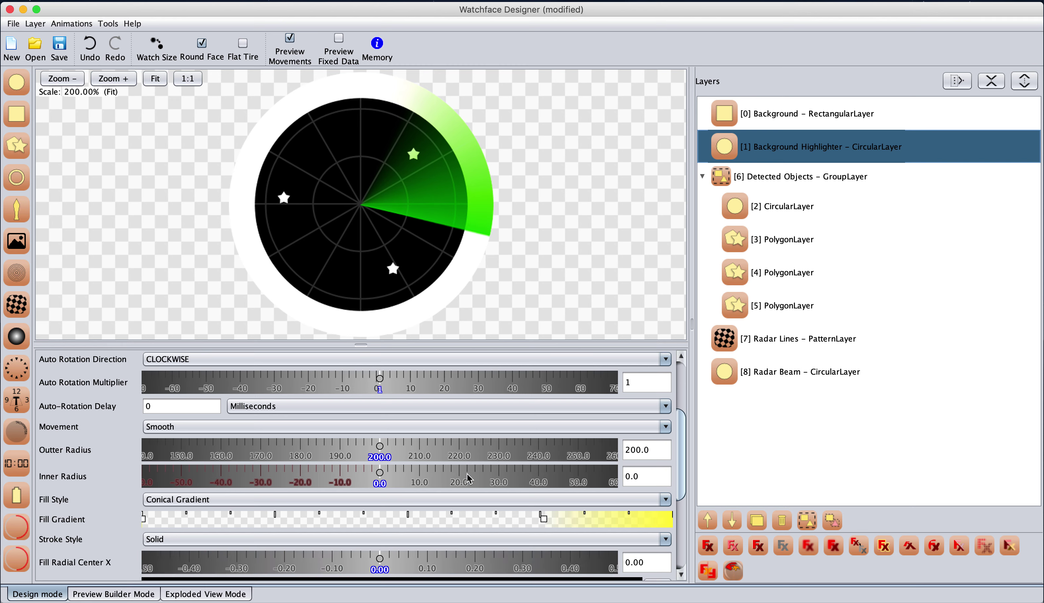
drag(515, 468, 446, 471)
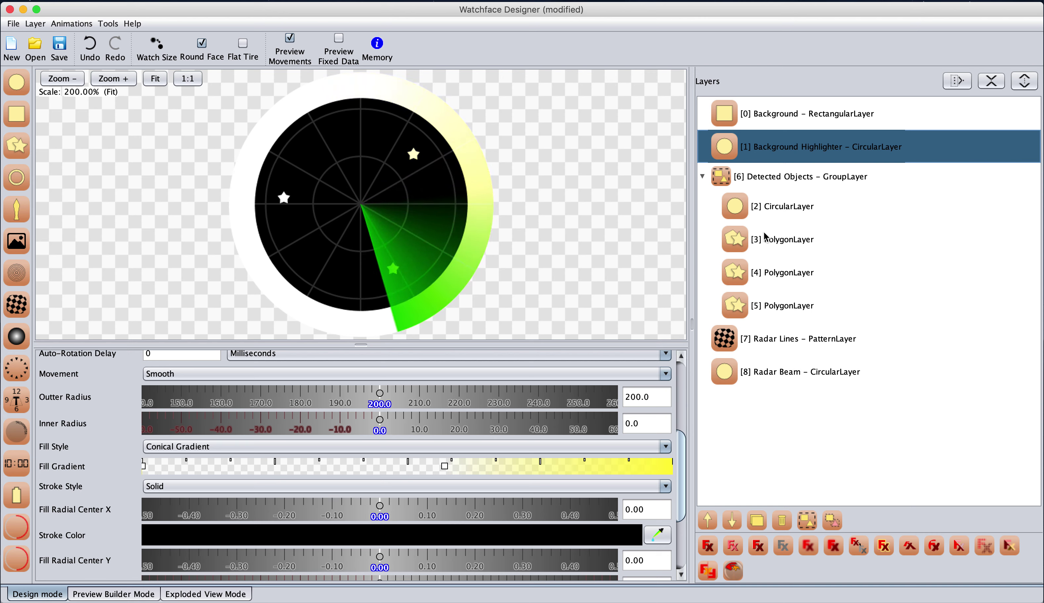
Step: Collapse the Detected Objects group and lower the Radar Beam layer's opacity to 0.64
click(704, 177)
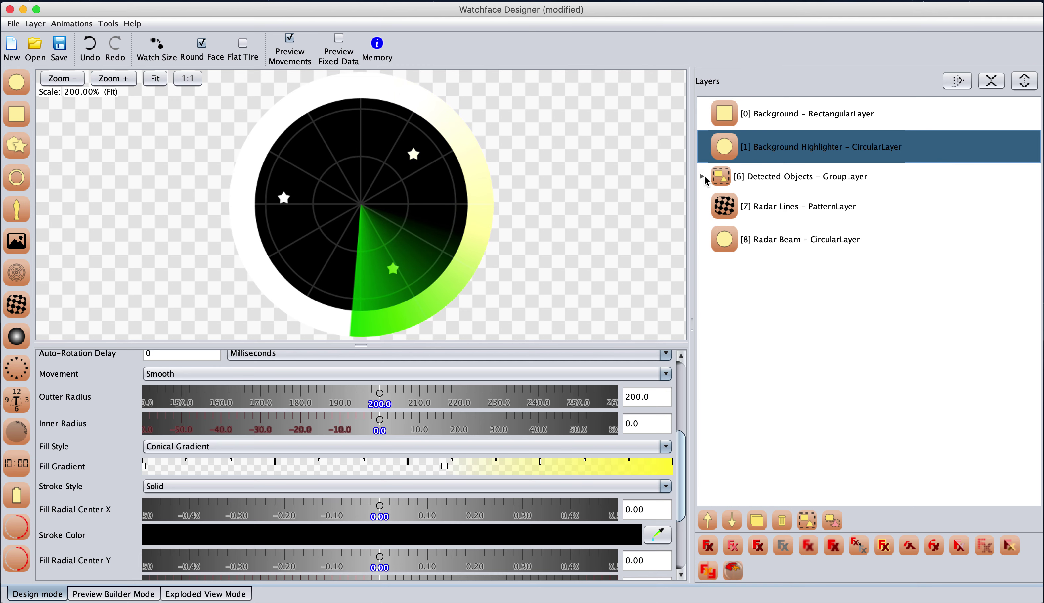
click(755, 241)
scroll(358, 419, up, 3)
scroll(358, 419, up, 2)
drag(314, 416, 481, 408)
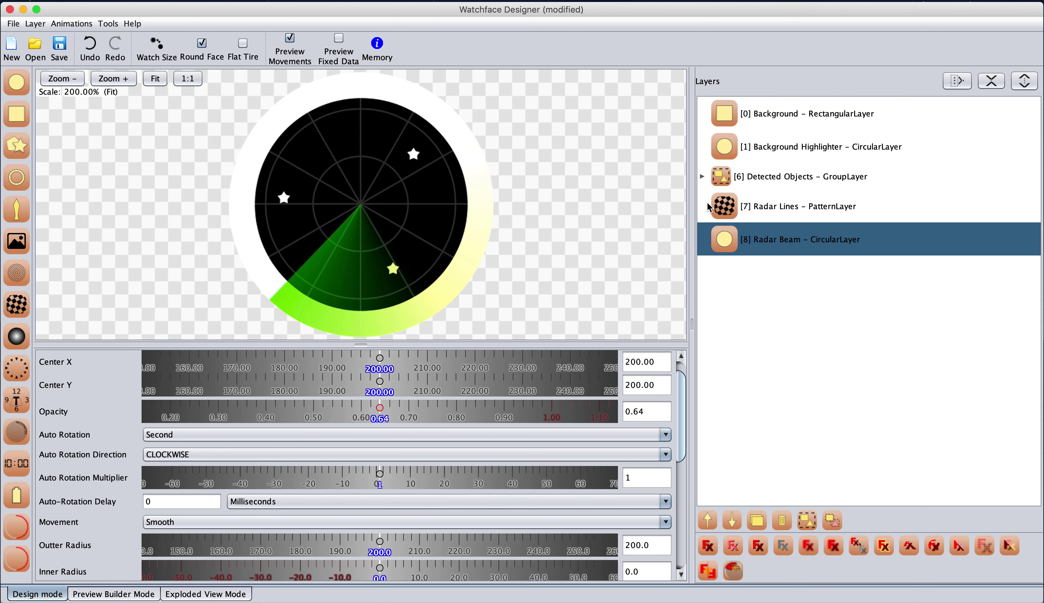
Step: Set the outer radius of the circle inside the Detected Objects group to 200
click(703, 177)
click(777, 212)
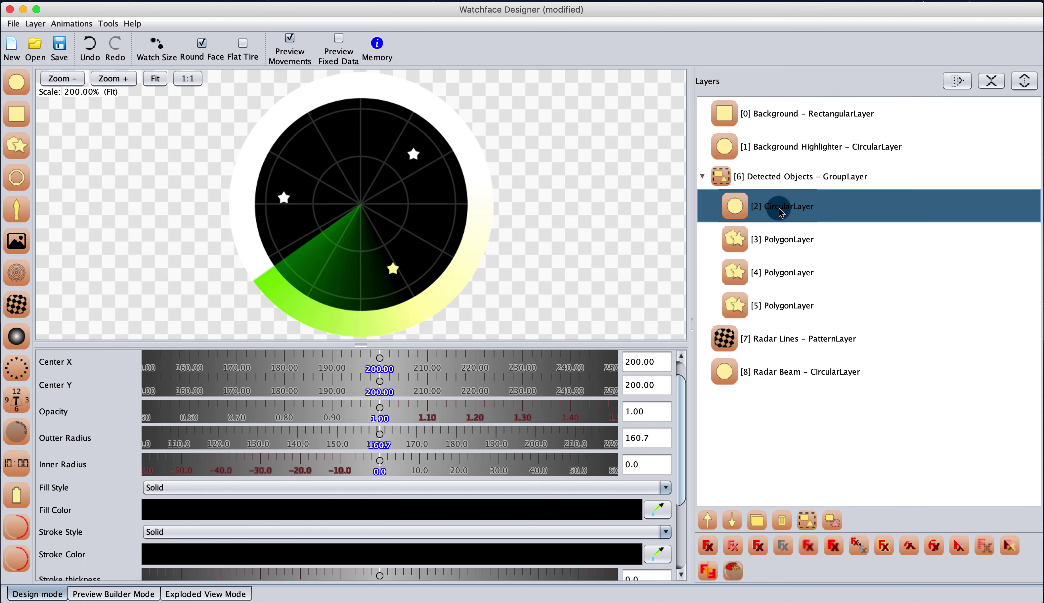
double_click(661, 441)
text(200)
key(Return)
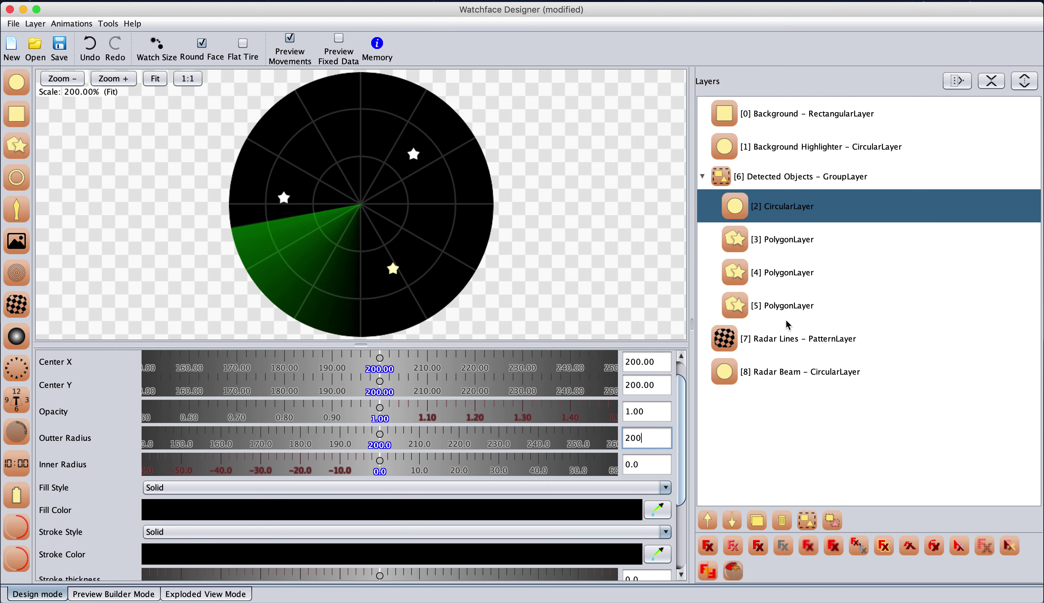
Step: Set the auto rotation multiplier of the Background Highlighter and Radar Beam layers together to 4
click(762, 143)
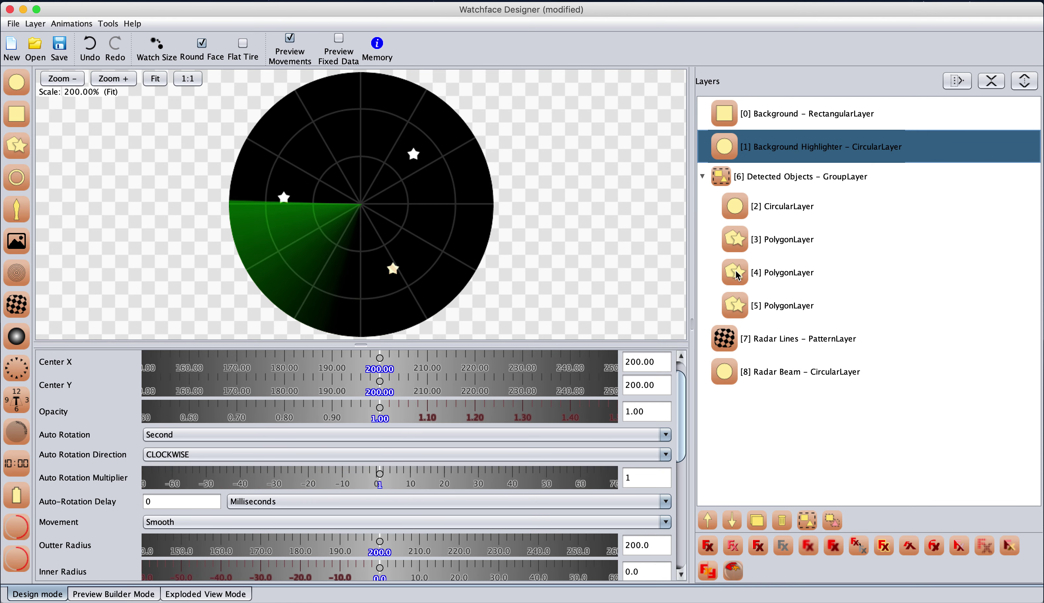
super+click(748, 375)
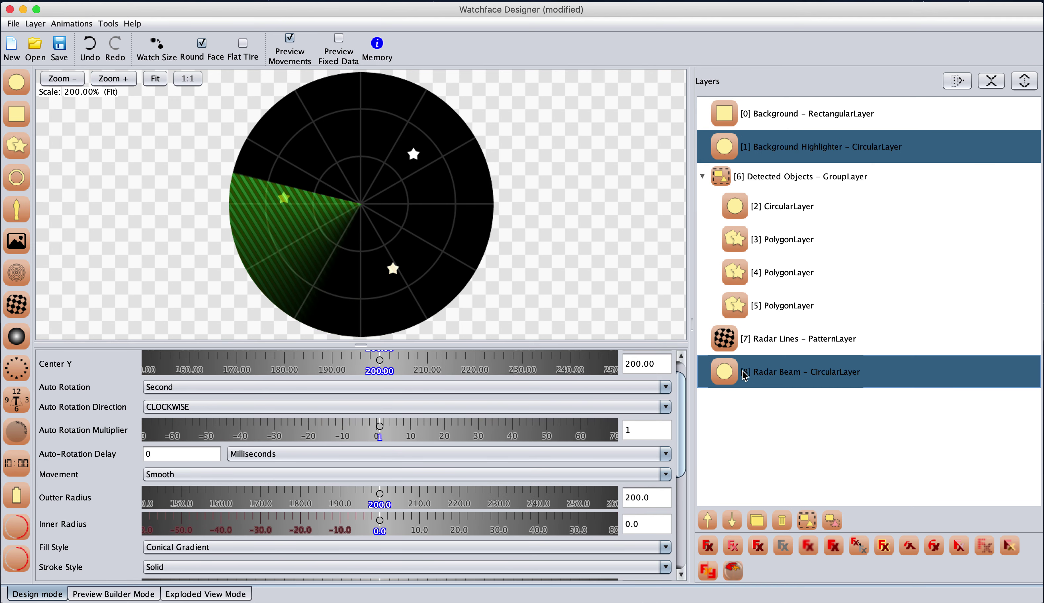
drag(418, 435, 406, 430)
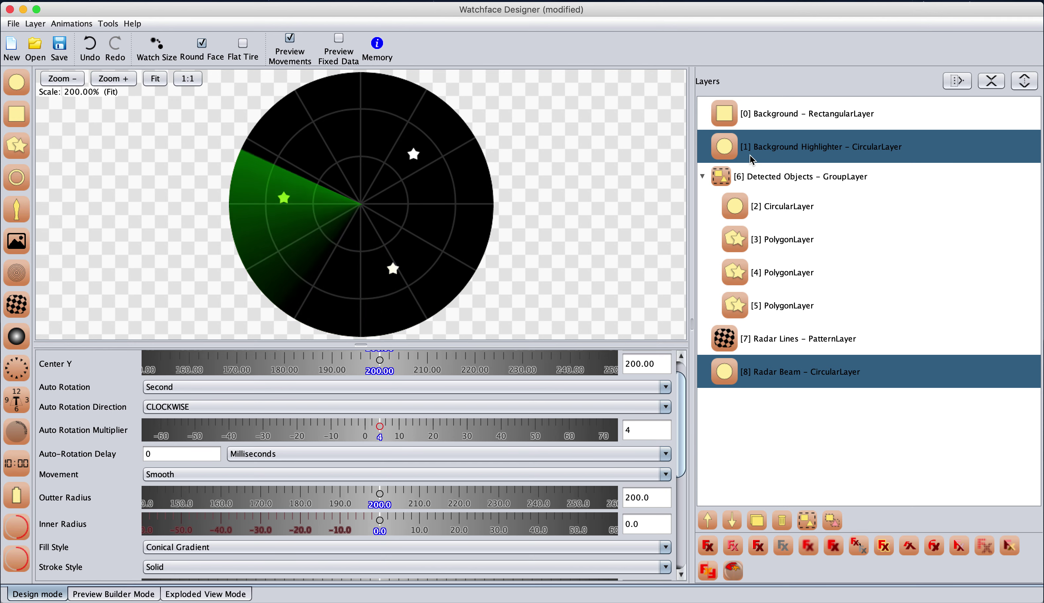
Step: Change the Background rectangle's solid fill color to black, with lightness 0
click(776, 116)
scroll(319, 419, up, 1)
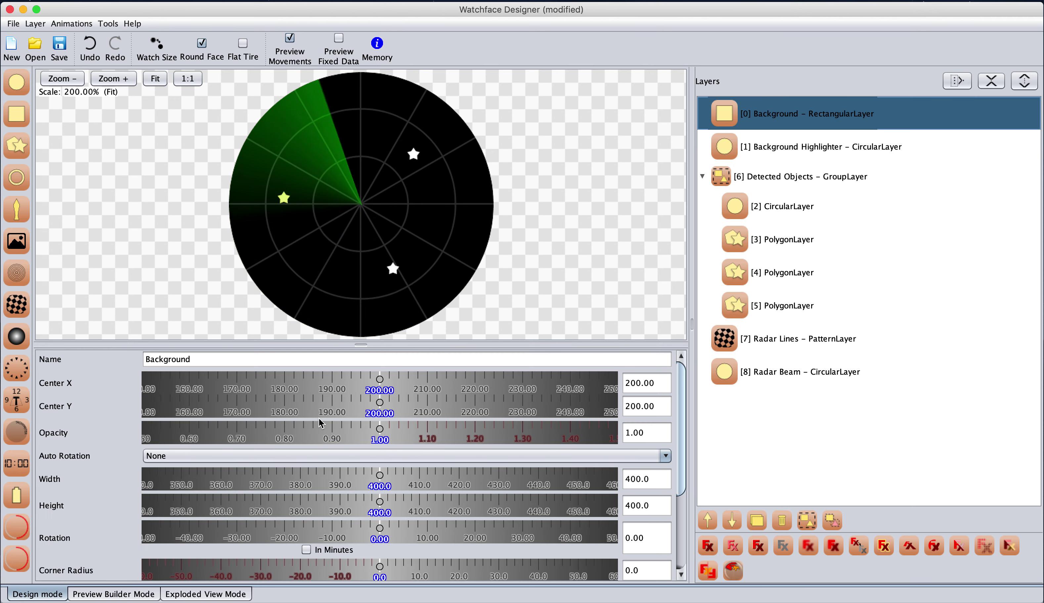
scroll(319, 419, down, 4)
click(292, 490)
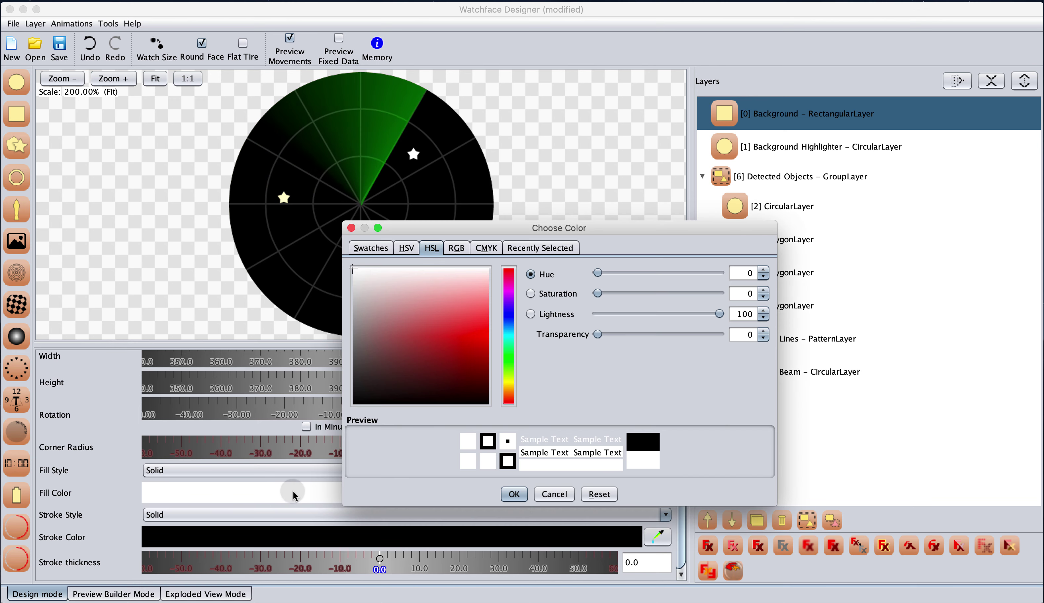
drag(352, 331, 334, 454)
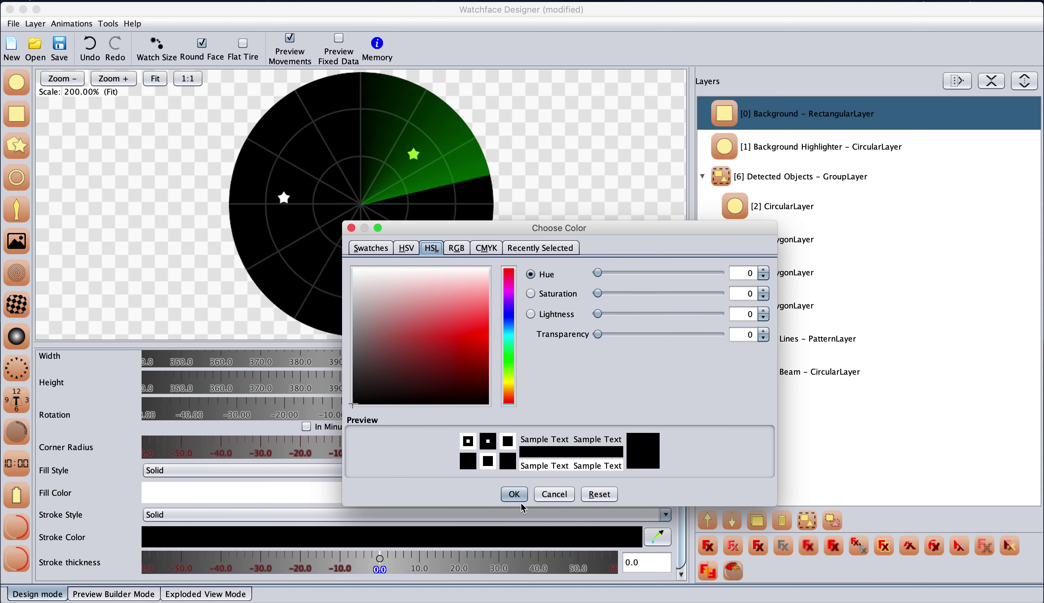
click(514, 494)
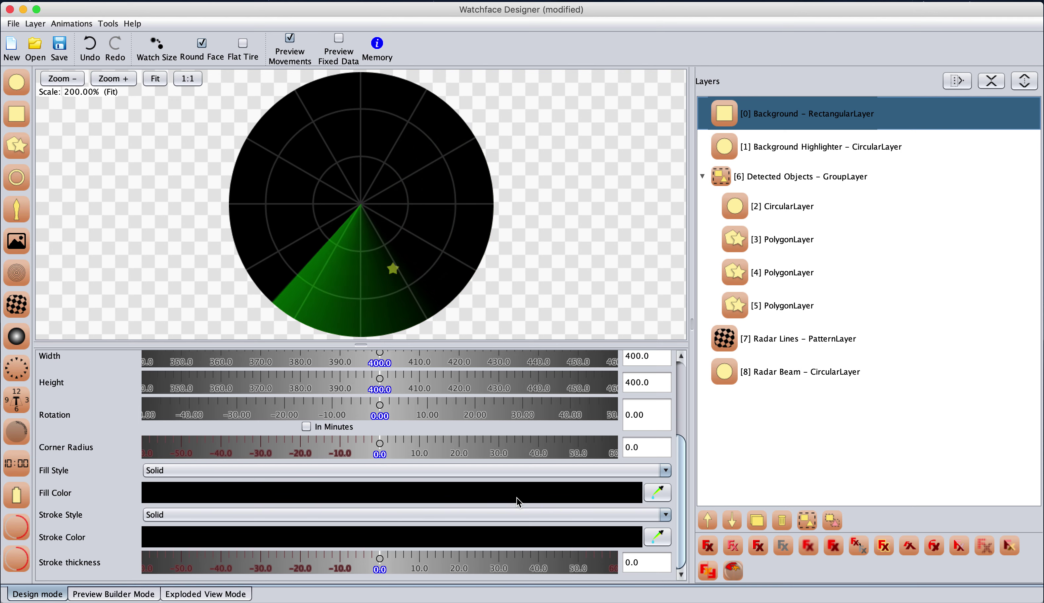
Step: Set the Background rectangle's fill color to a very dark grey with saturation 0 and lightness 18
click(483, 495)
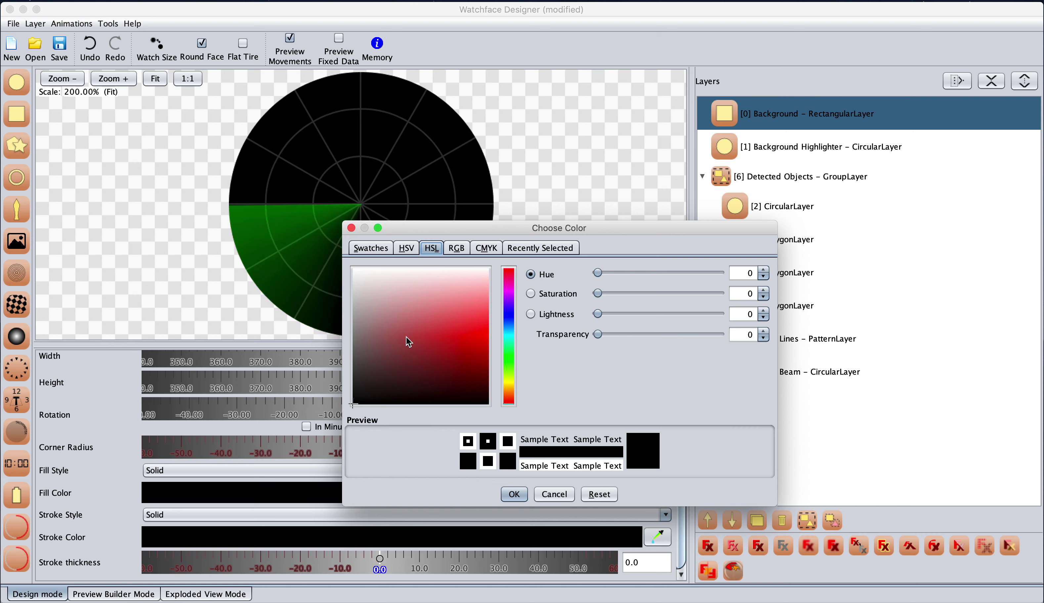
click(354, 362)
drag(353, 363, 355, 383)
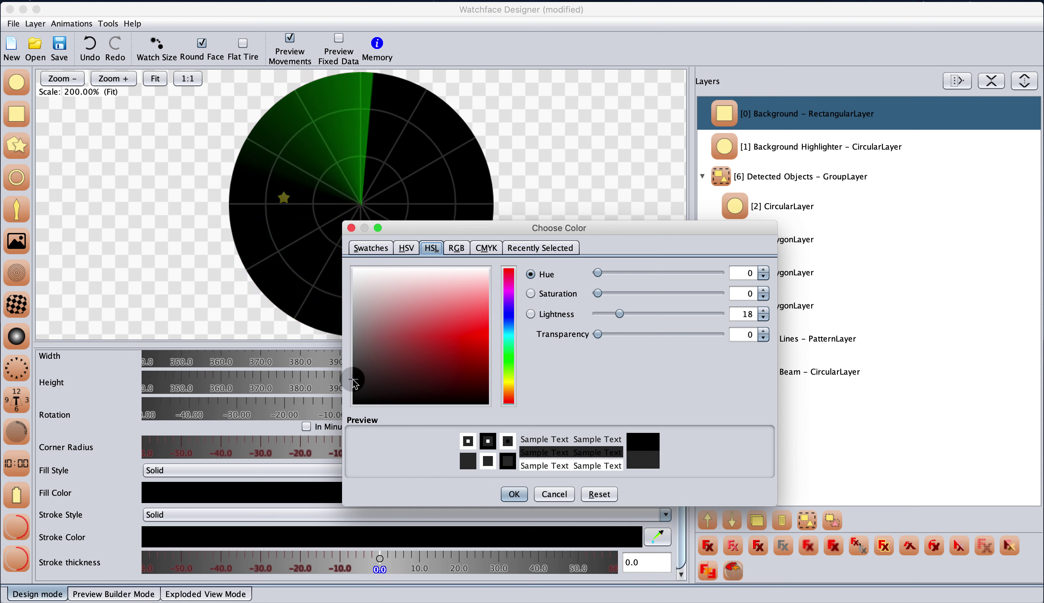
click(514, 493)
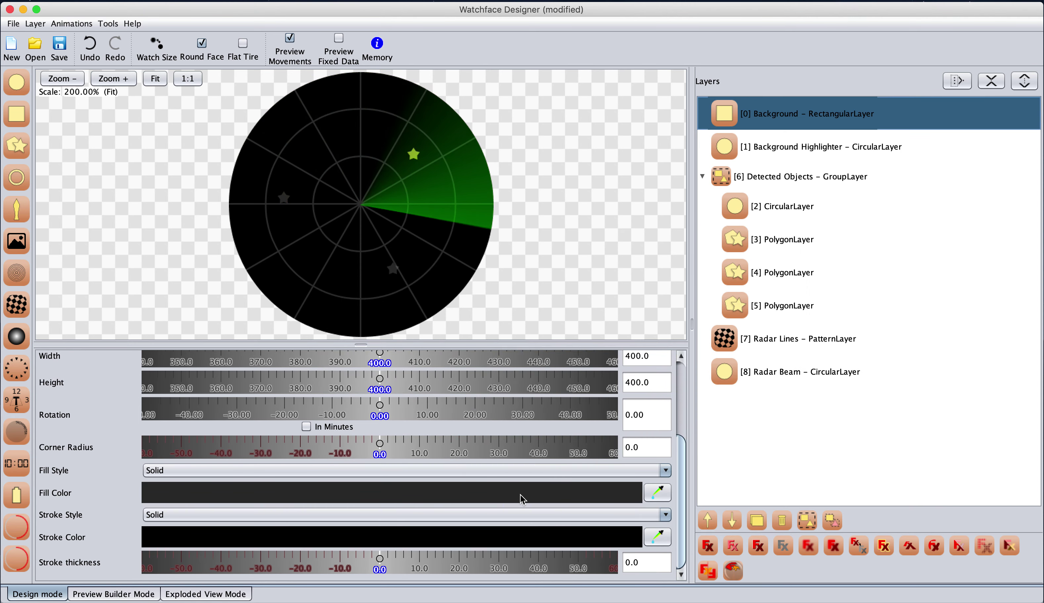
Step: Narrow the Radar Beam by moving its inner transparent stop to about 88% along the fill gradient
click(751, 377)
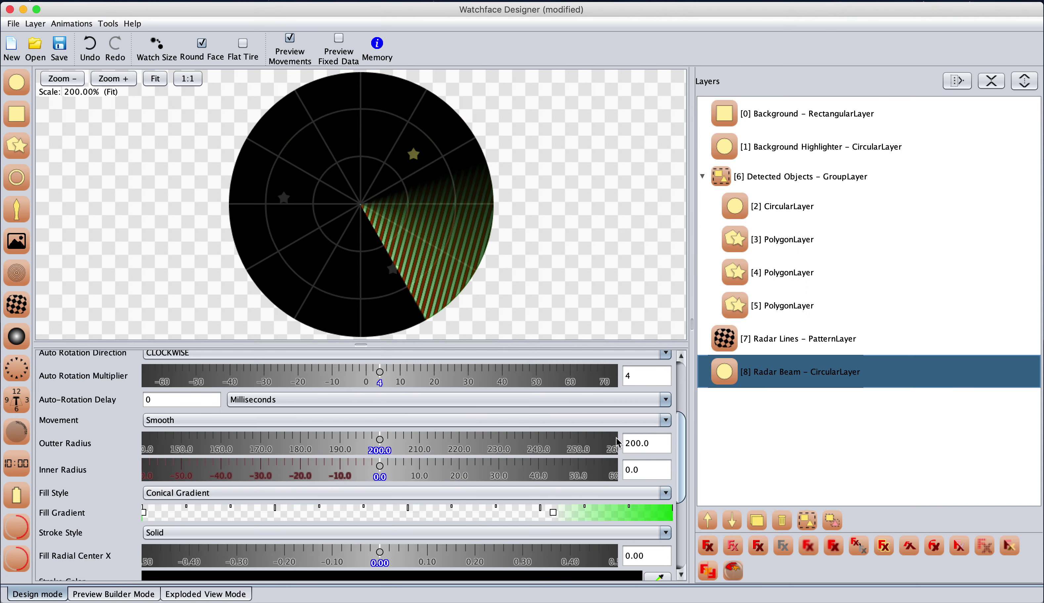
drag(572, 515, 607, 514)
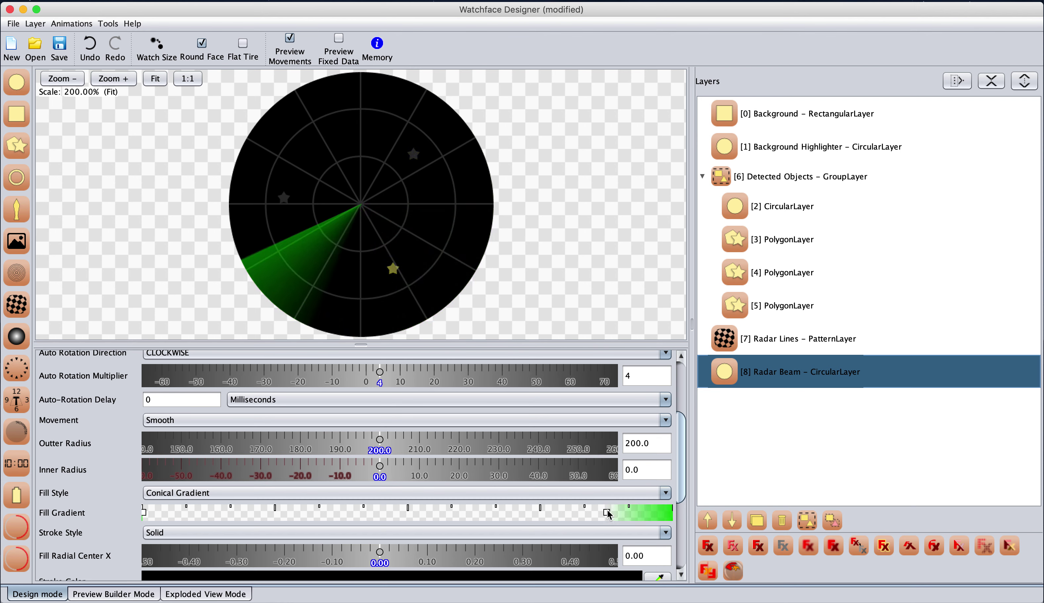